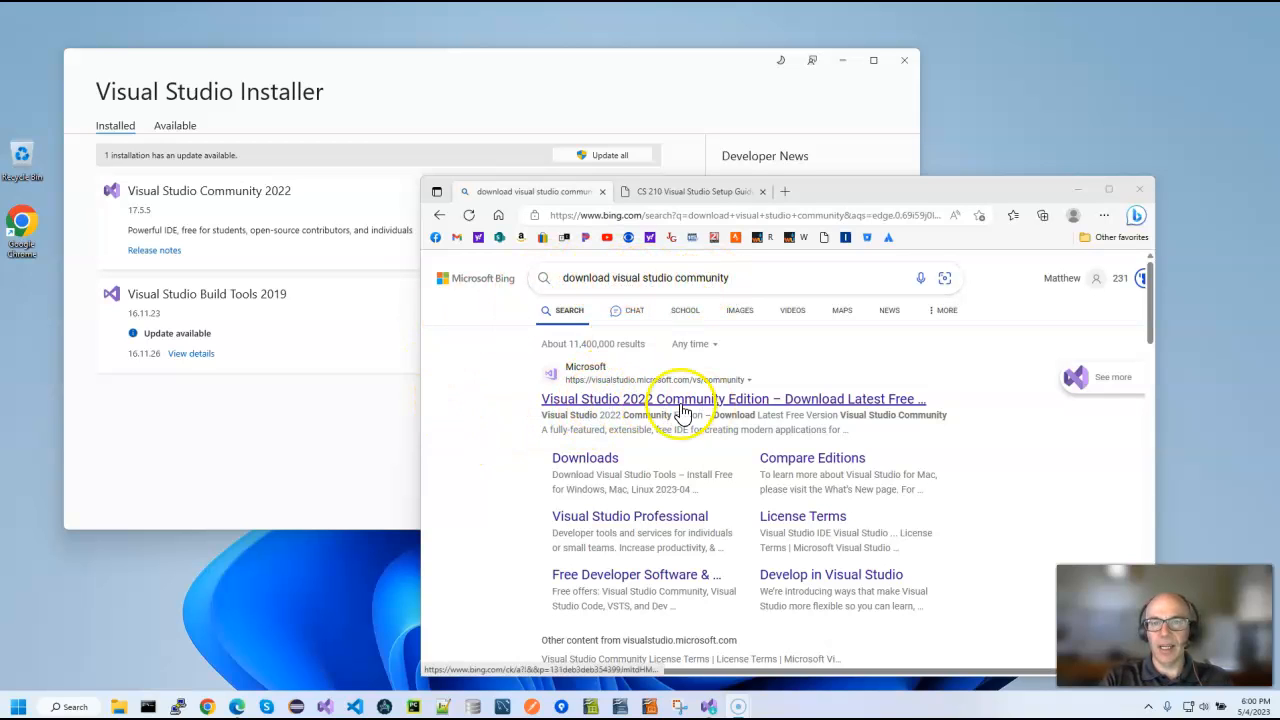
# Step: Open the Visual Studio Downloads page from the search results and locate the Visual Studio 2022 Community download
pyautogui.click(584, 457)
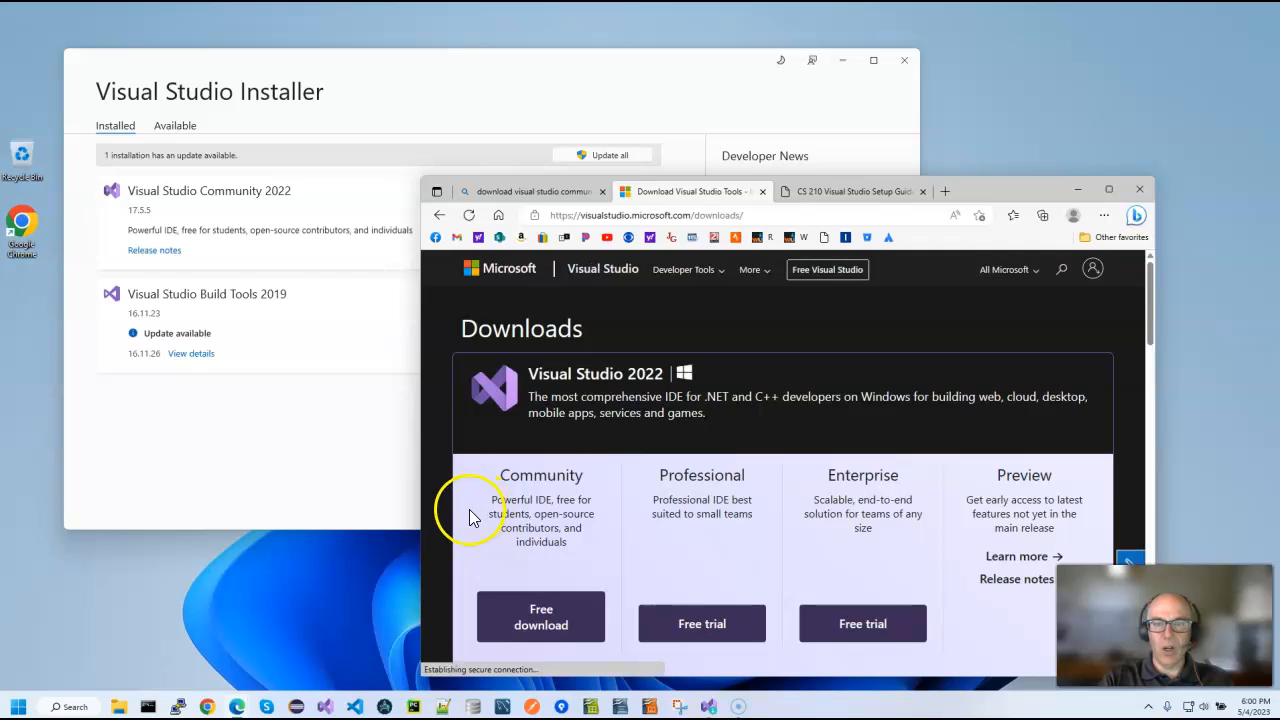
pyautogui.scroll(-1, 545, 530)
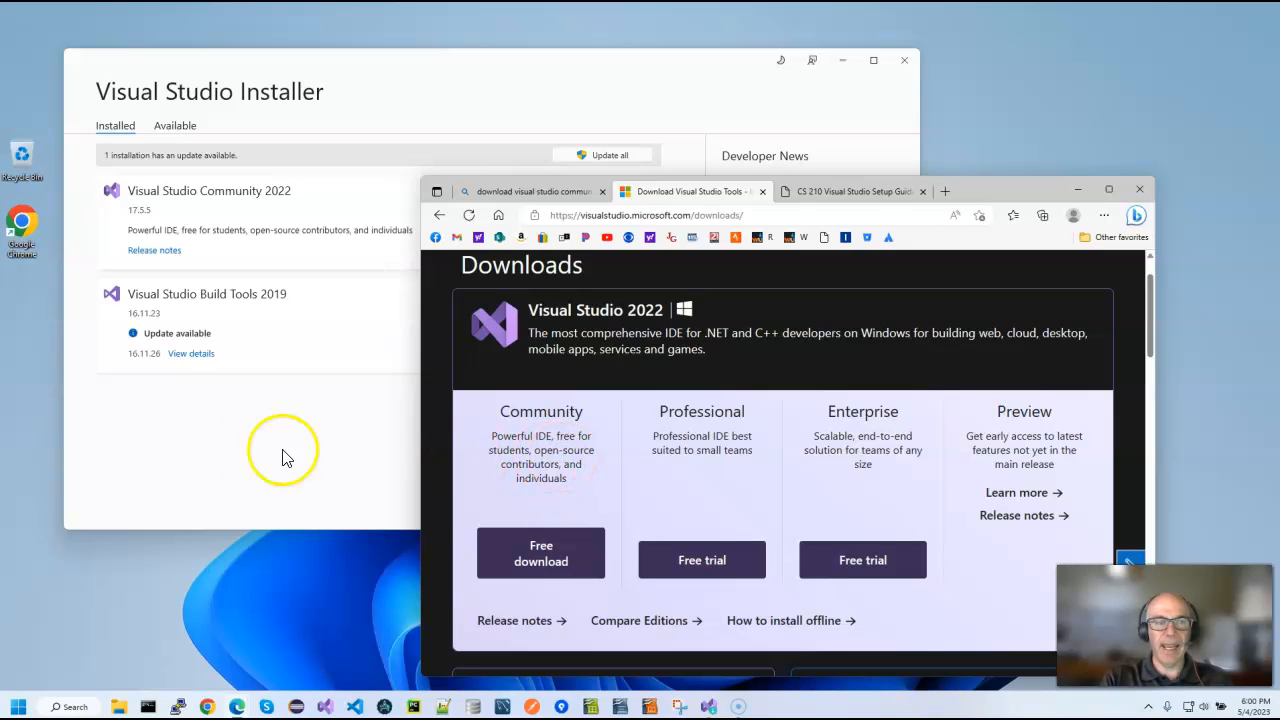
# Step: Switch to Visual Studio Installer, review the selected workloads of Visual Studio Community 2022, including Desktop development with C++, and close the installer
pyautogui.click(157, 451)
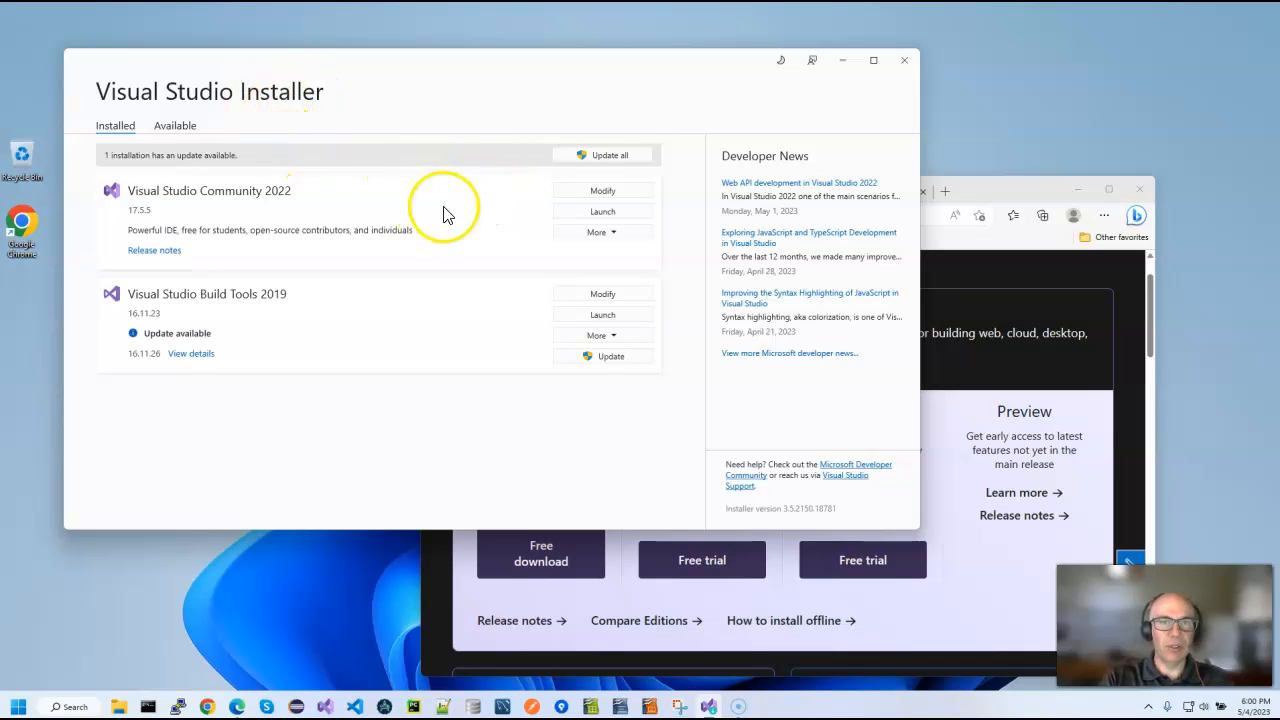
pyautogui.click(603, 190)
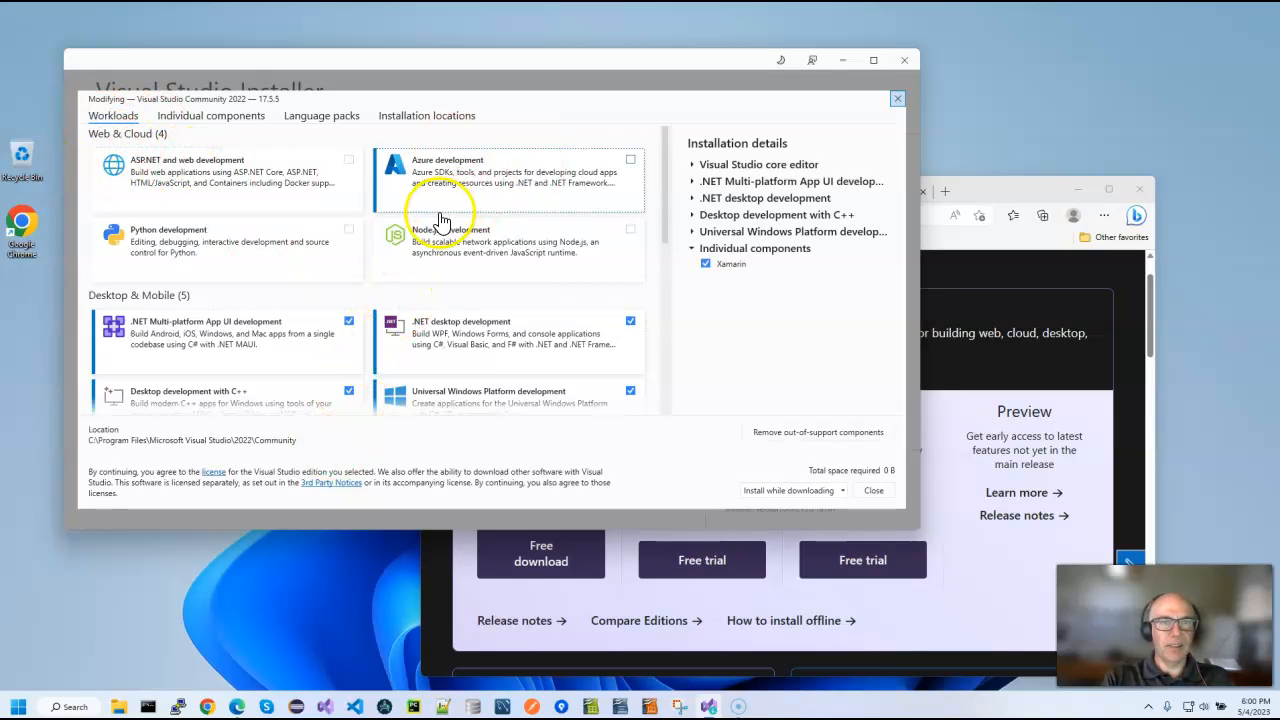
pyautogui.scroll(-1, 450, 230)
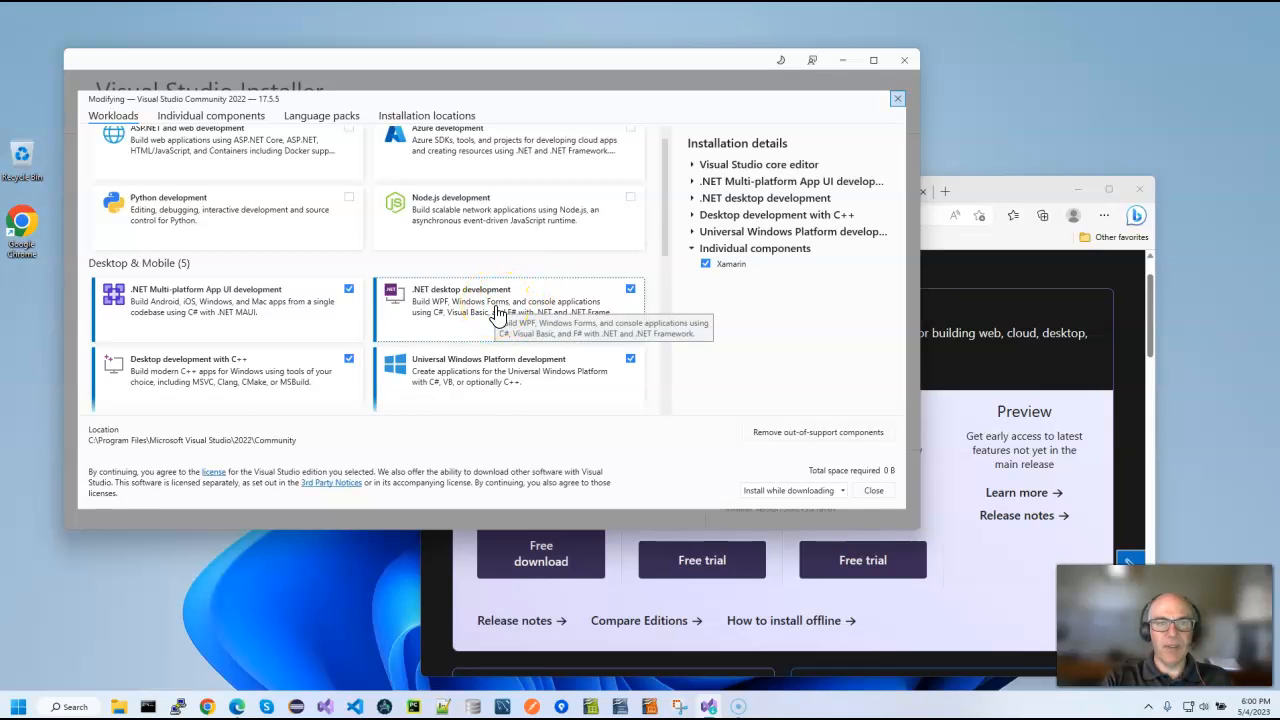
pyautogui.scroll(-1, 466, 378)
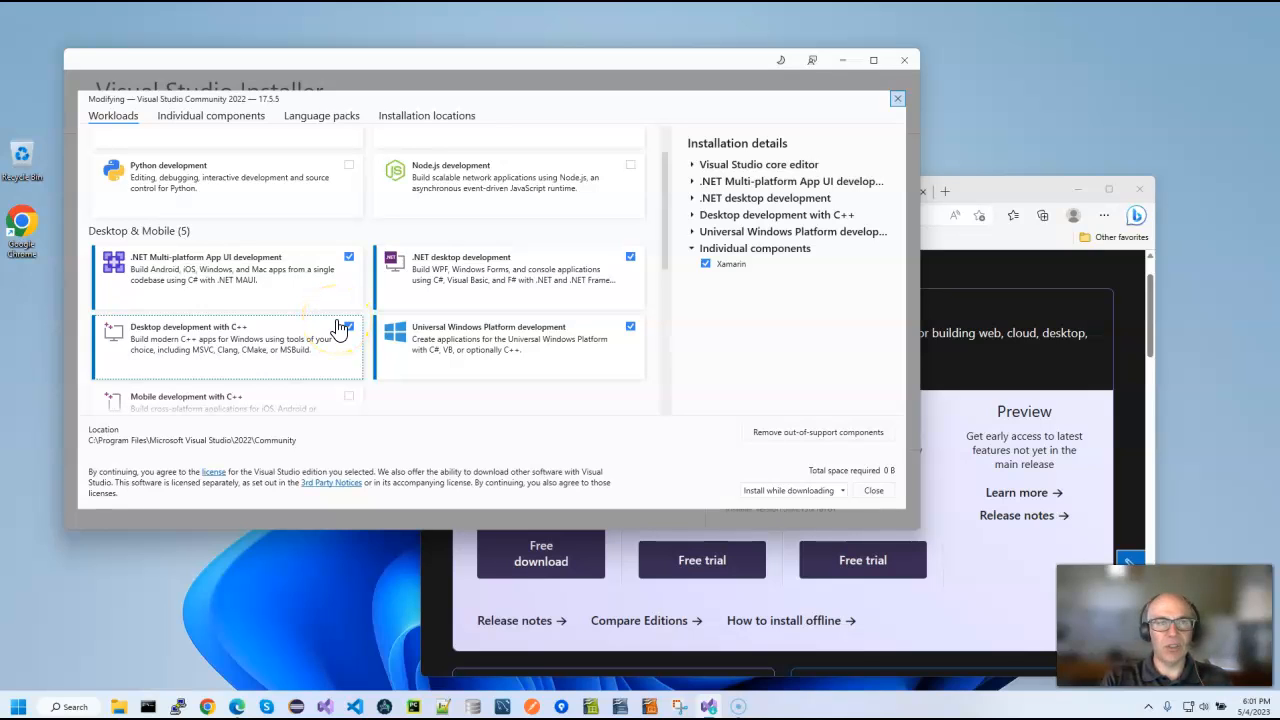
pyautogui.click(871, 489)
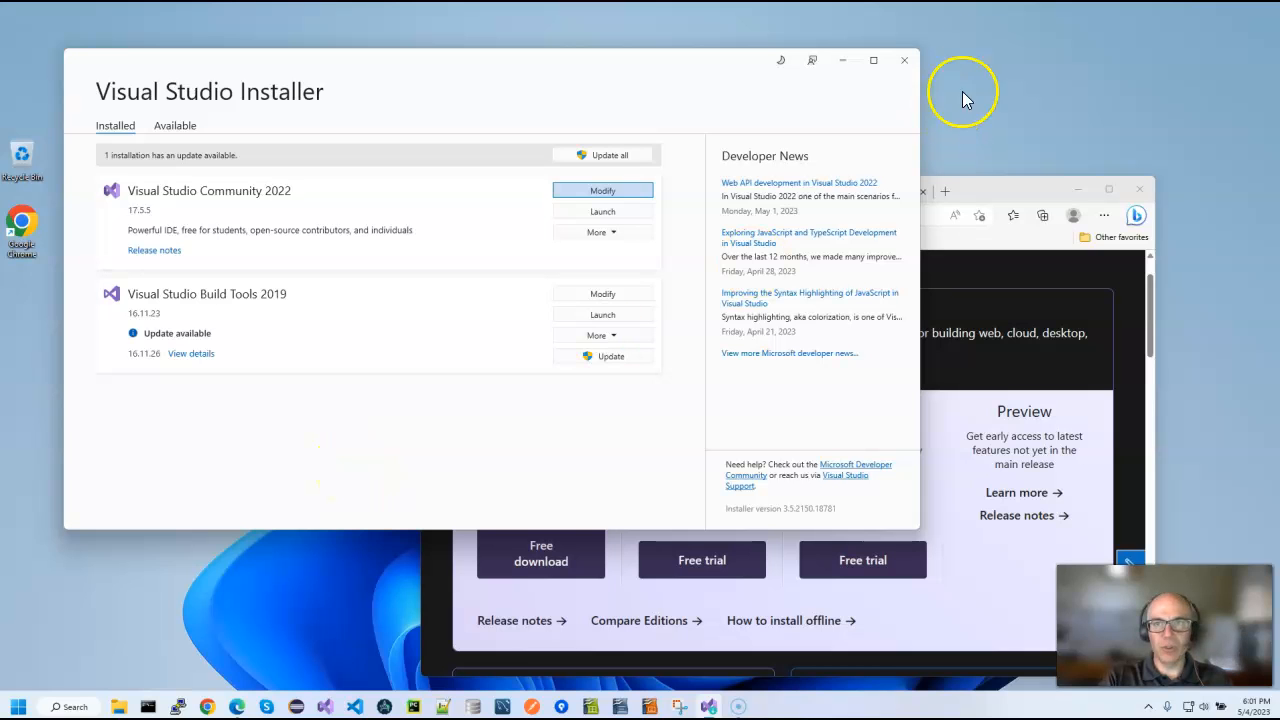
pyautogui.click(904, 60)
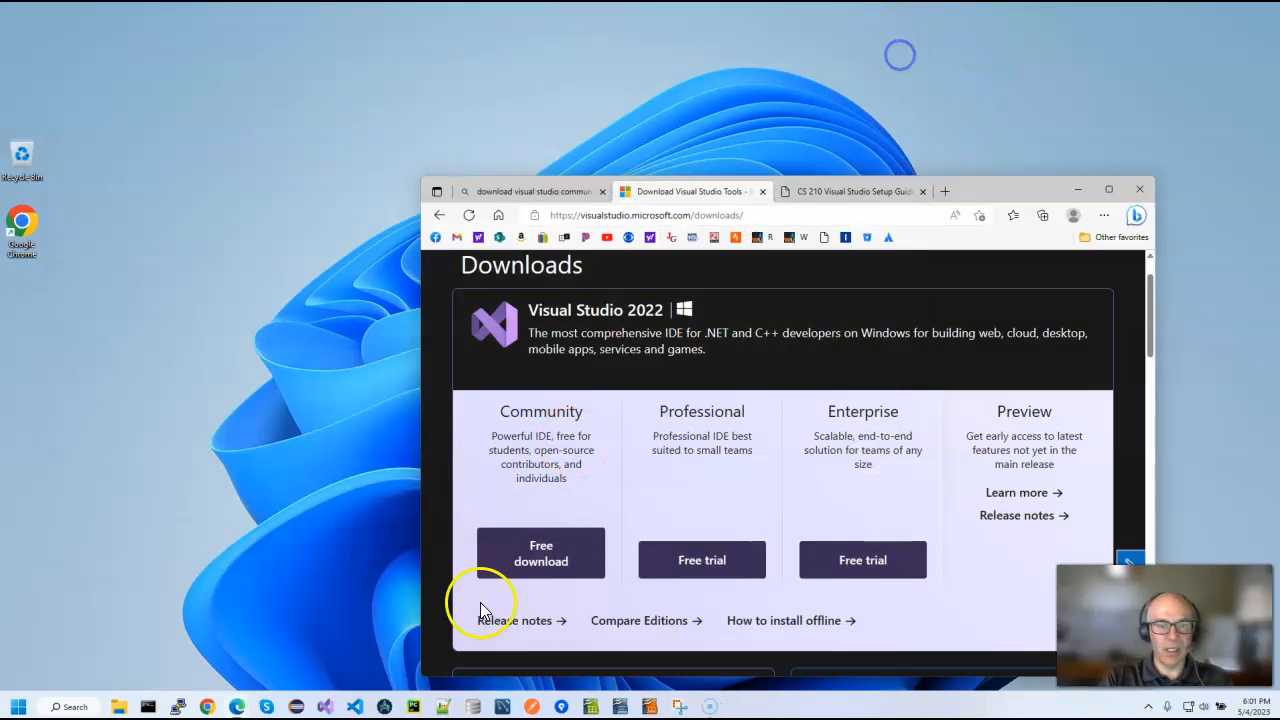
# Step: Launch Visual Studio 2022 and bring the Module One Assignment page into the browser window to read its prompt
pyautogui.click(325, 706)
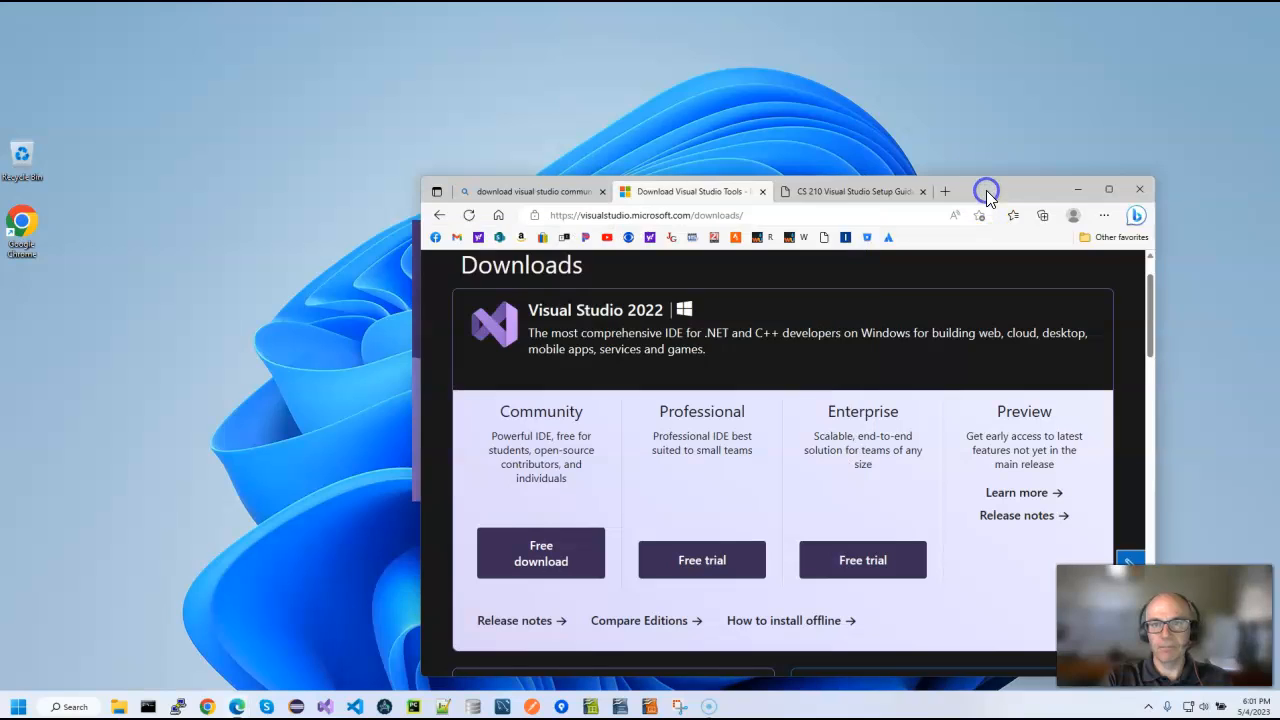
pyautogui.click(847, 190)
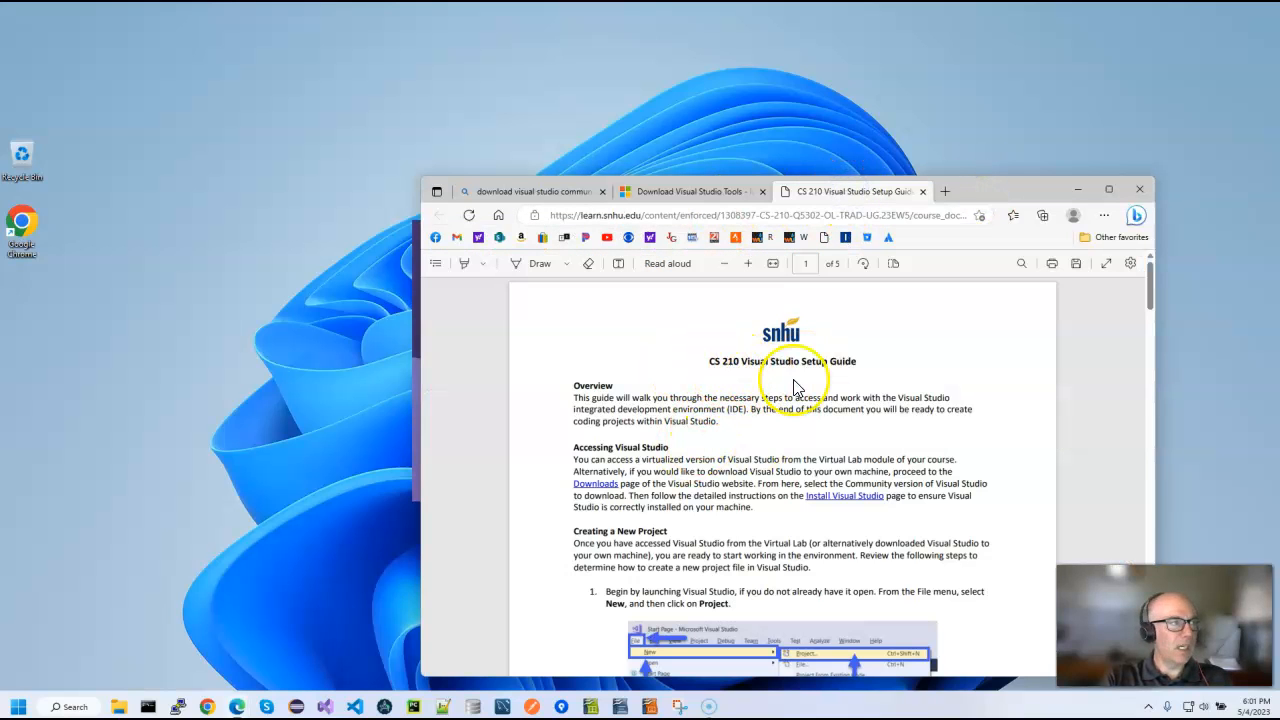
pyautogui.moveTo(0, 125); pyautogui.dragTo(940, 205)
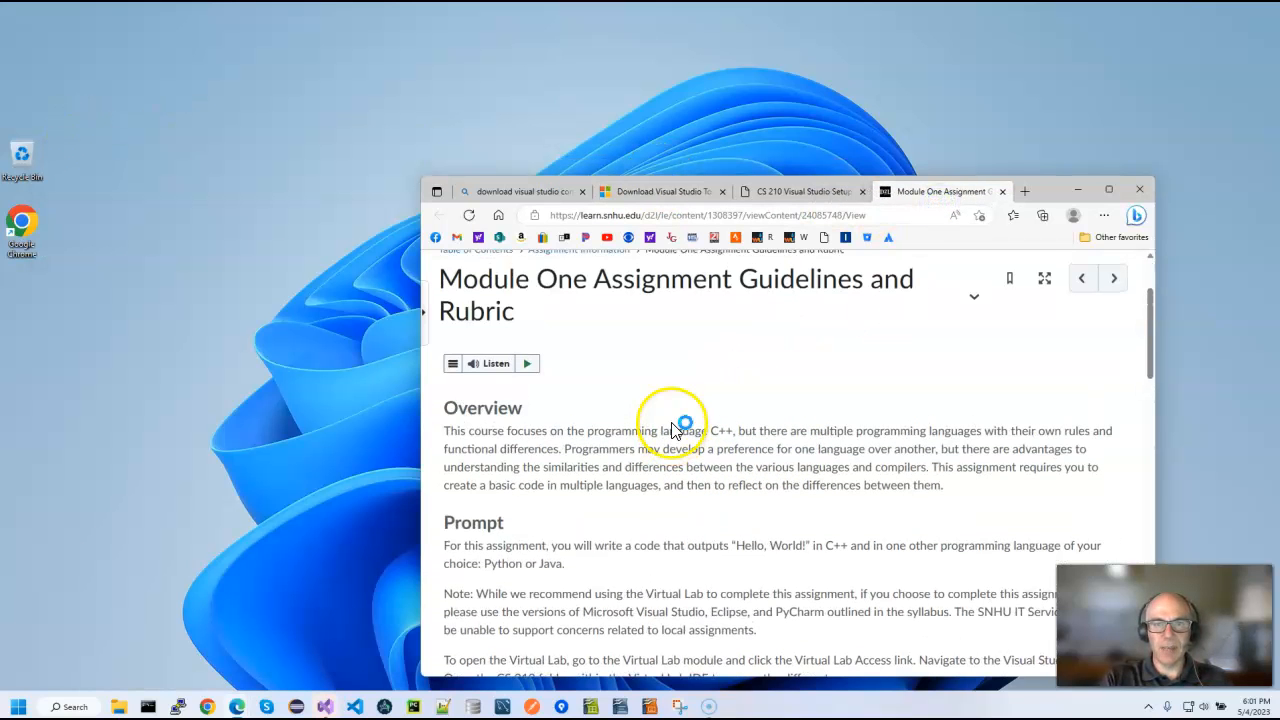
pyautogui.scroll(-3, 674, 428)
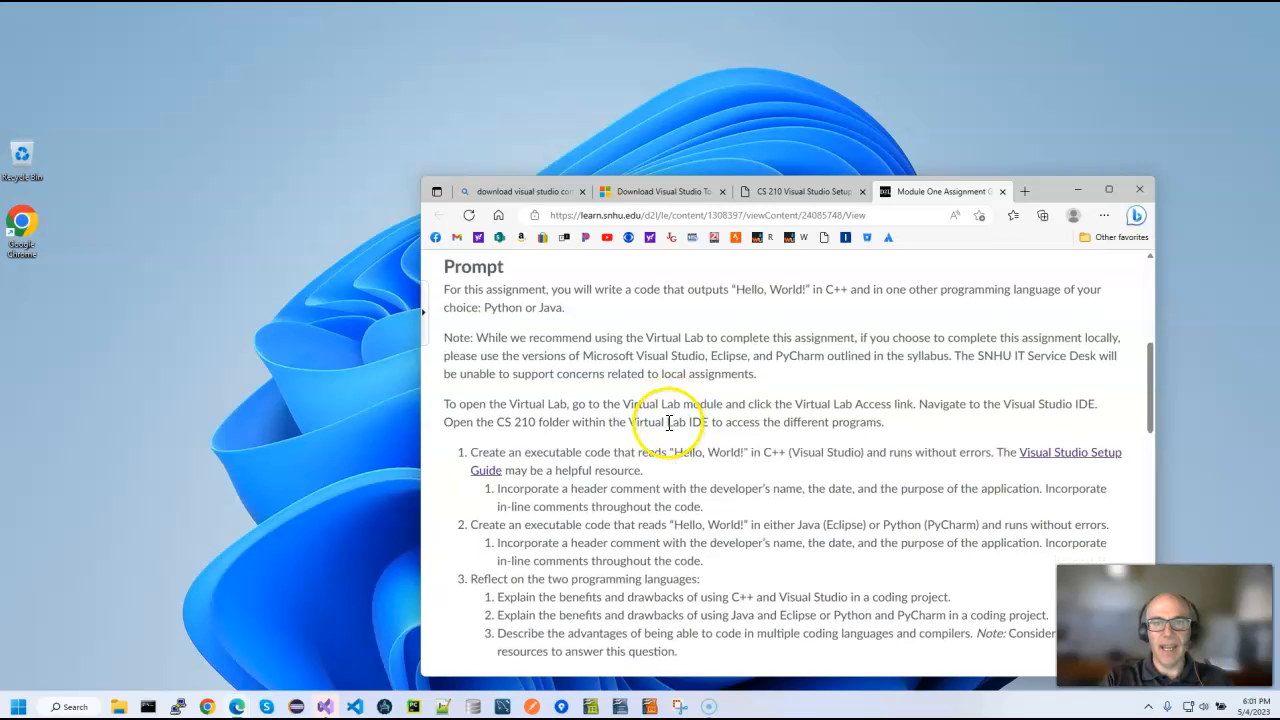
pyautogui.scroll(-1, 668, 424)
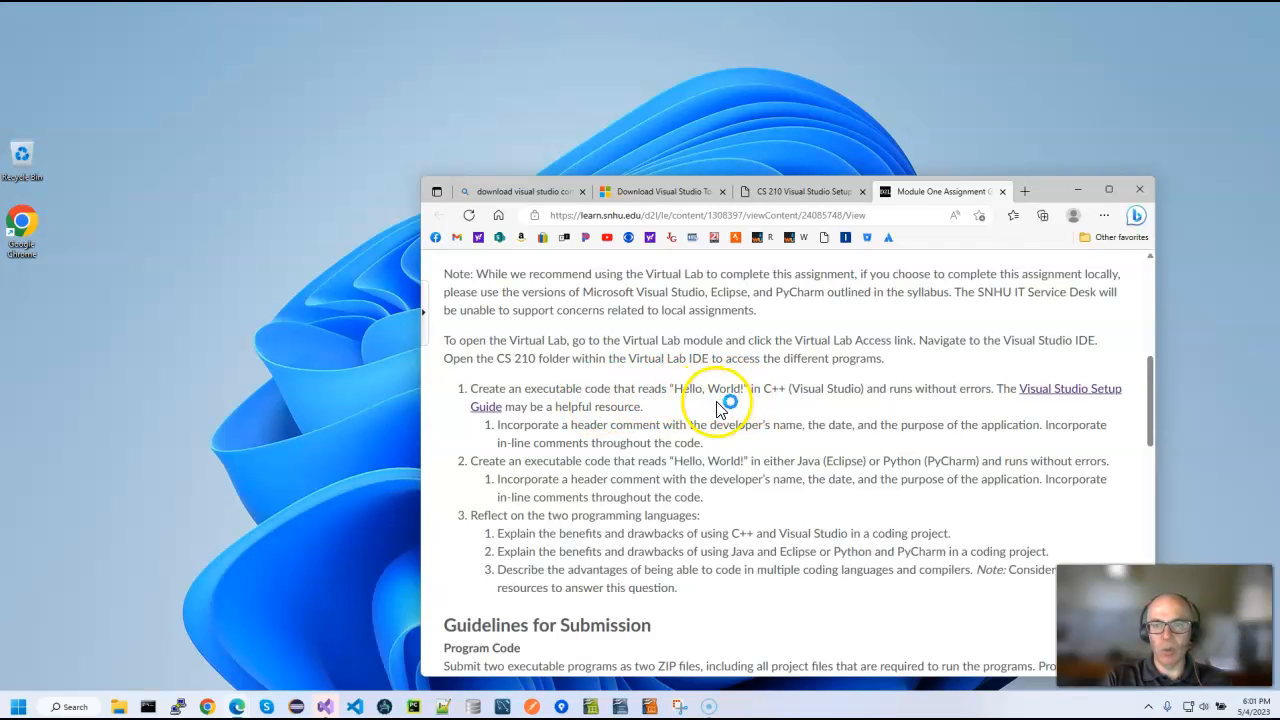
# Step: Review the Creating a New Project section of the CS 210 Visual Studio Setup Guide
pyautogui.click(1017, 395)
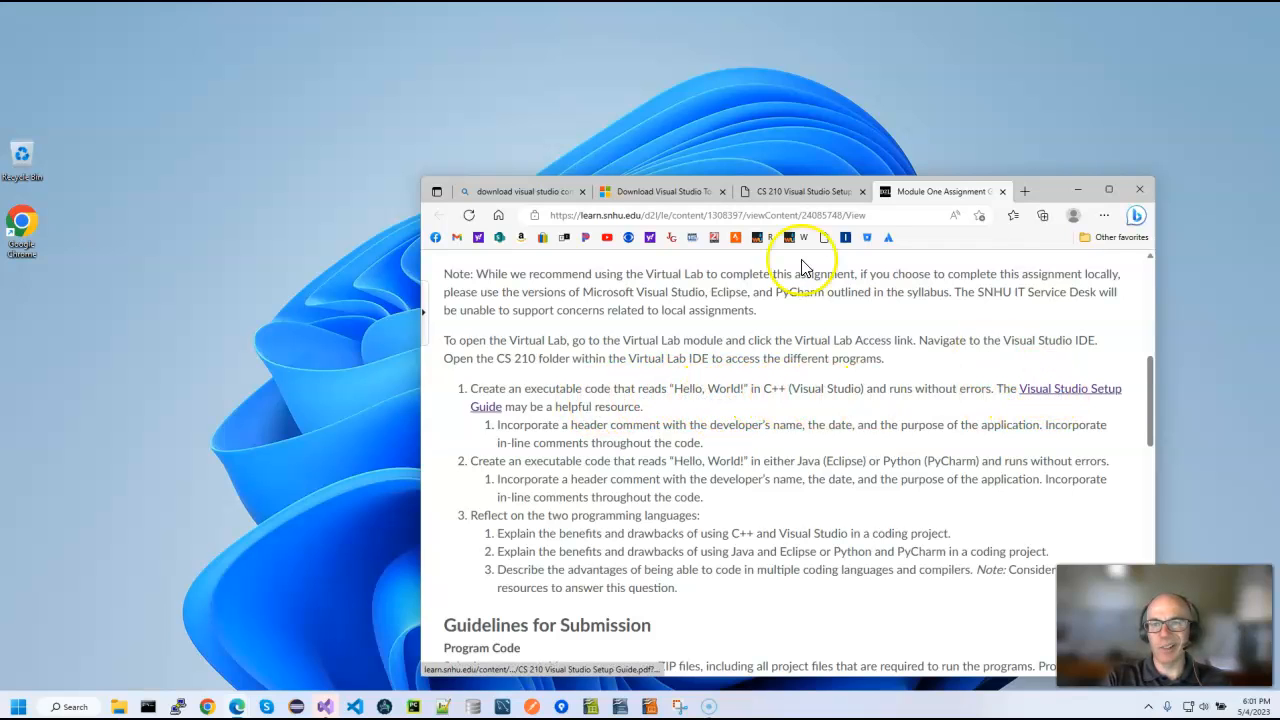
pyautogui.click(779, 189)
pyautogui.scroll(-4, 700, 412)
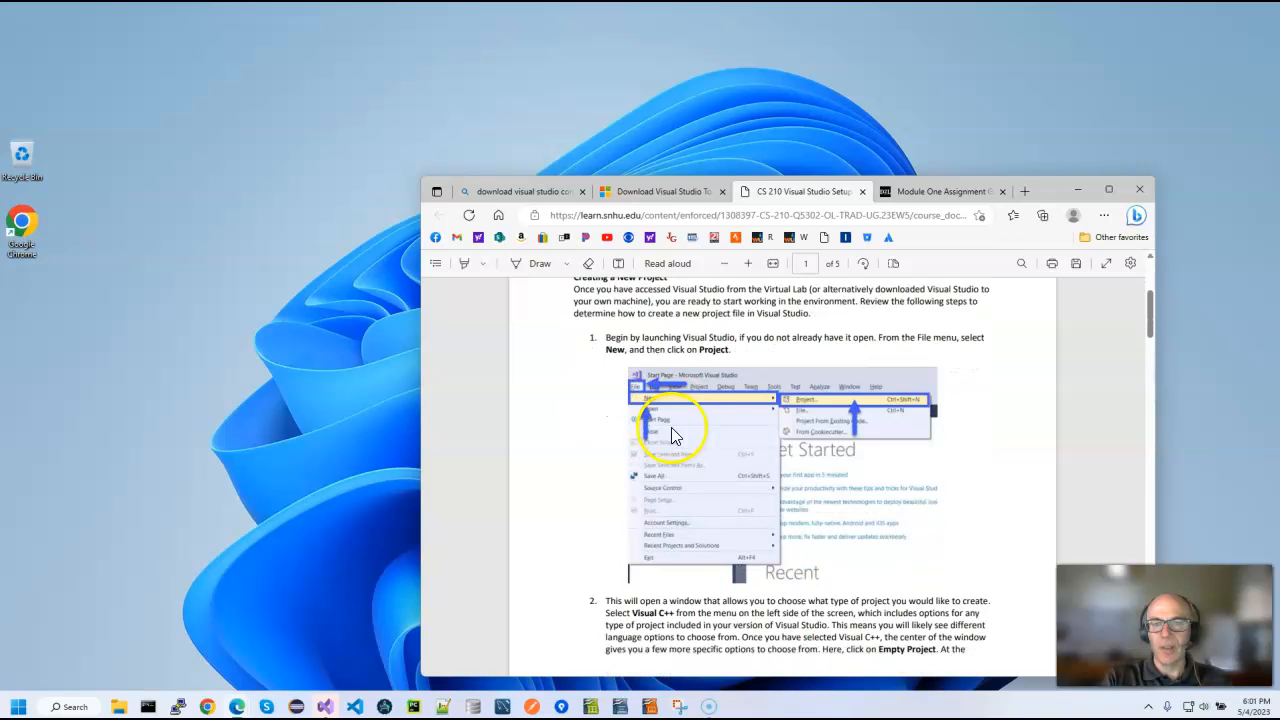
# Step: Begin a new project in Visual Studio 2022 and arrange its window beside the setup guide
pyautogui.moveTo(1279, 300); pyautogui.dragTo(345, 114)
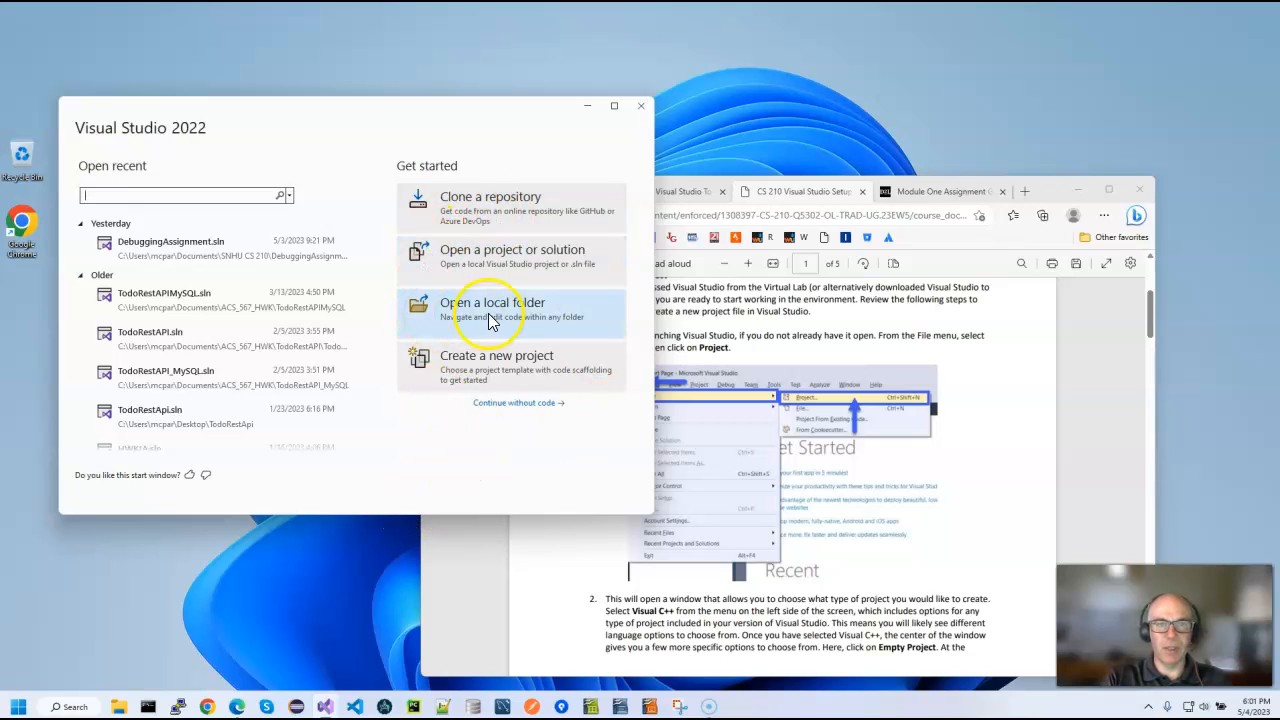
pyautogui.click(493, 371)
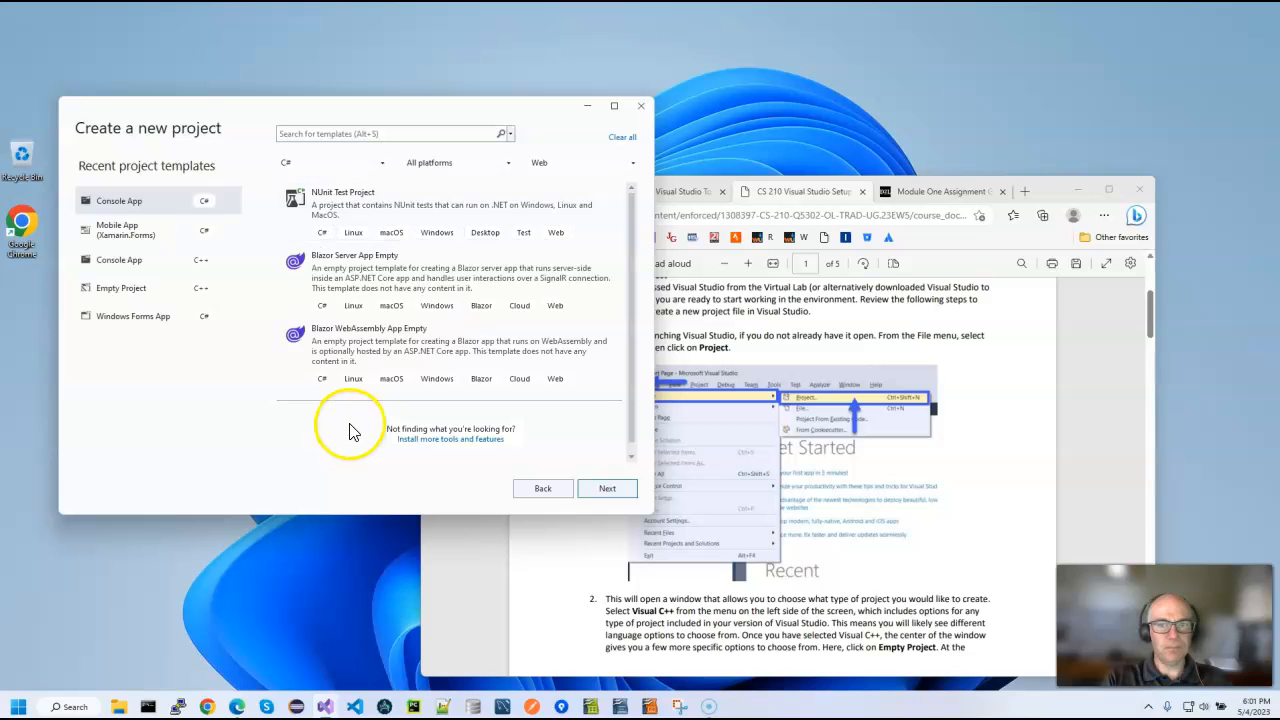
pyautogui.moveTo(1078, 189); pyautogui.dragTo(1105, 186)
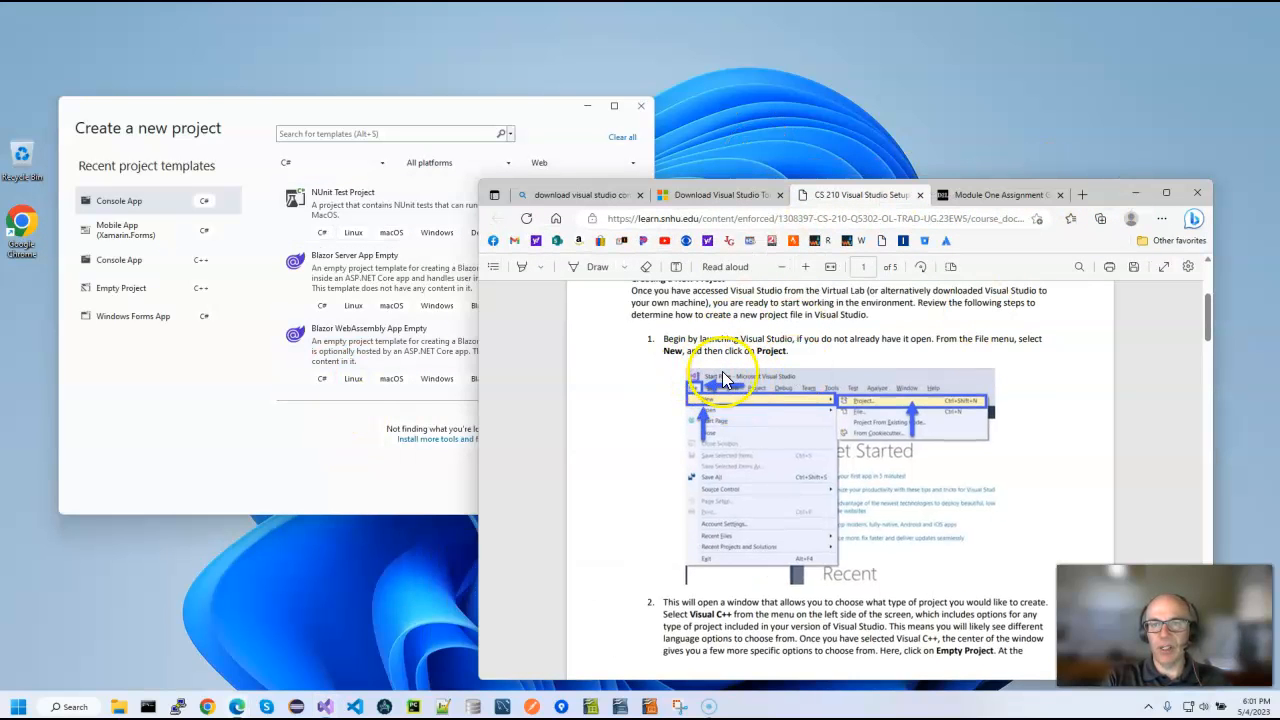
pyautogui.click(263, 109)
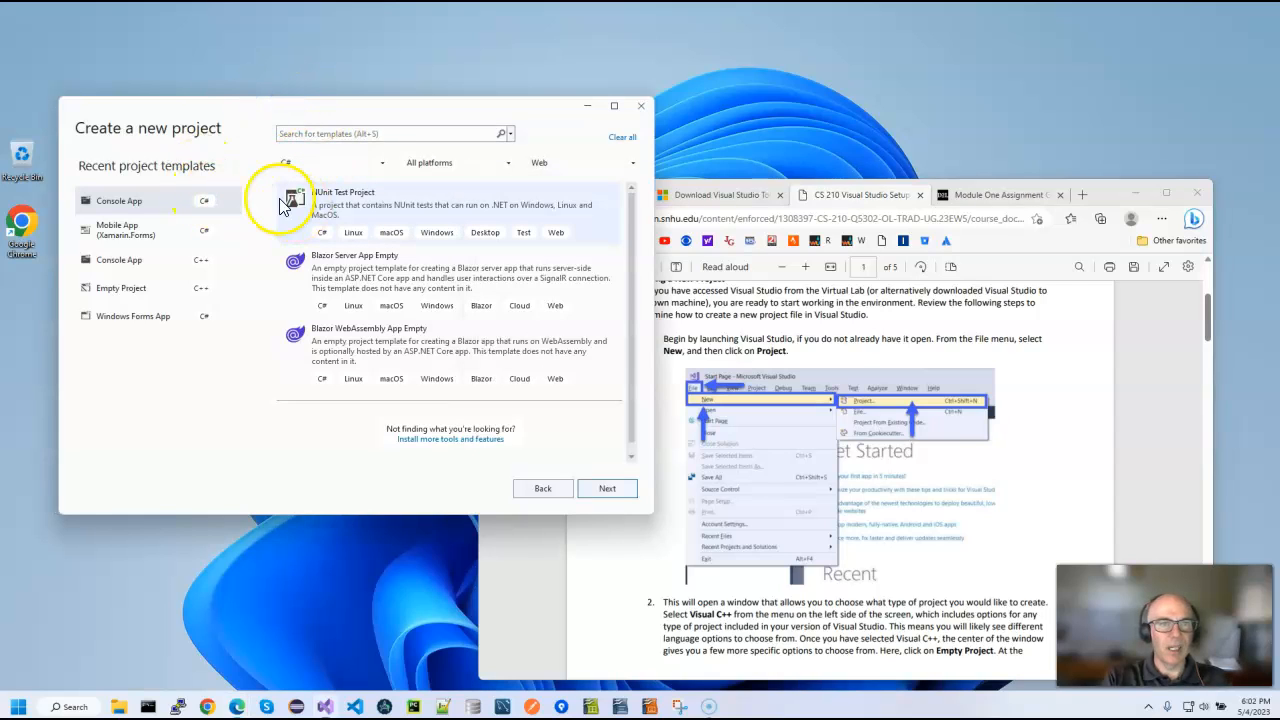
# Step: Filter the project templates to C++ and all project types, and choose the Empty Project template
pyautogui.click(381, 162)
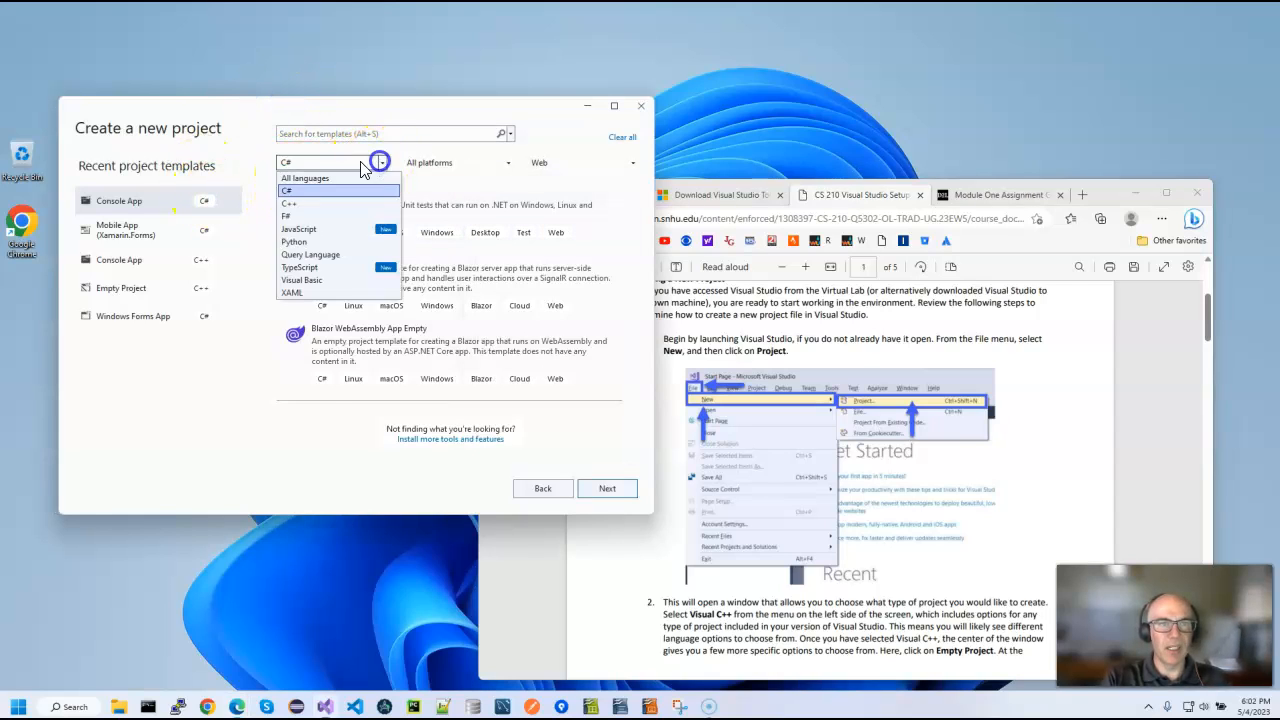
pyautogui.click(289, 203)
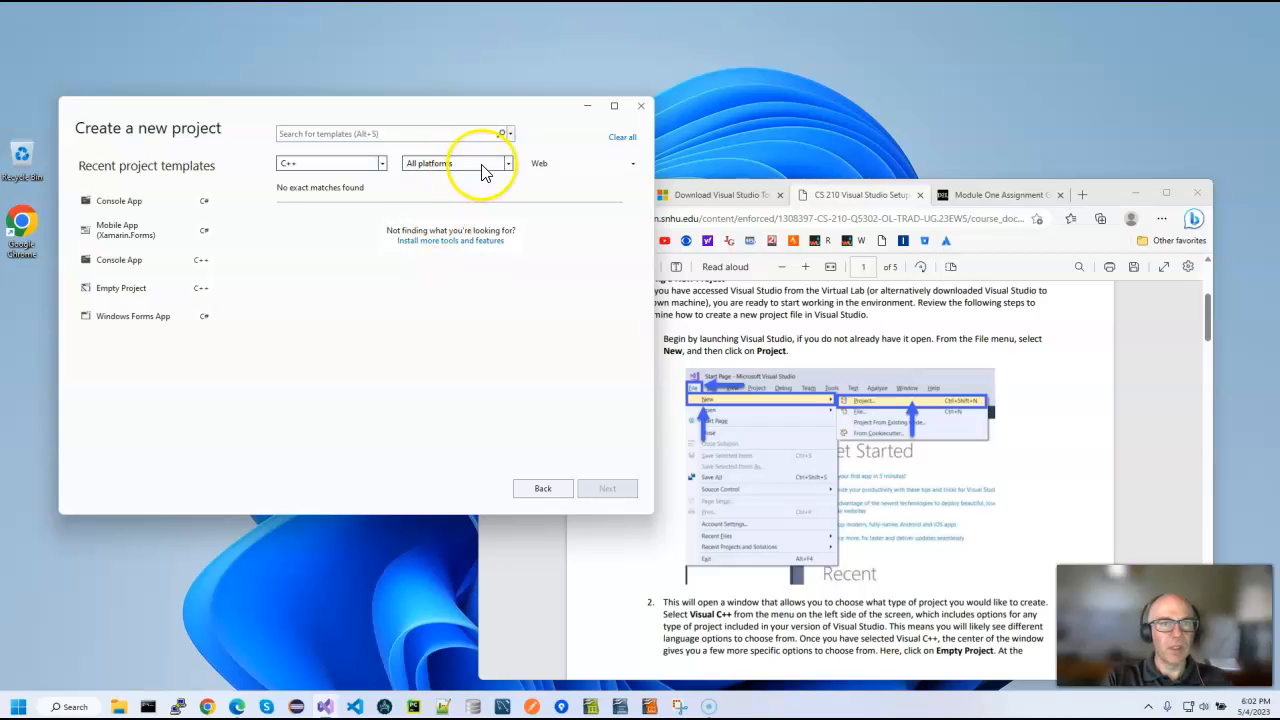
pyautogui.click(608, 168)
pyautogui.scroll(2, 584, 269)
pyautogui.click(545, 176)
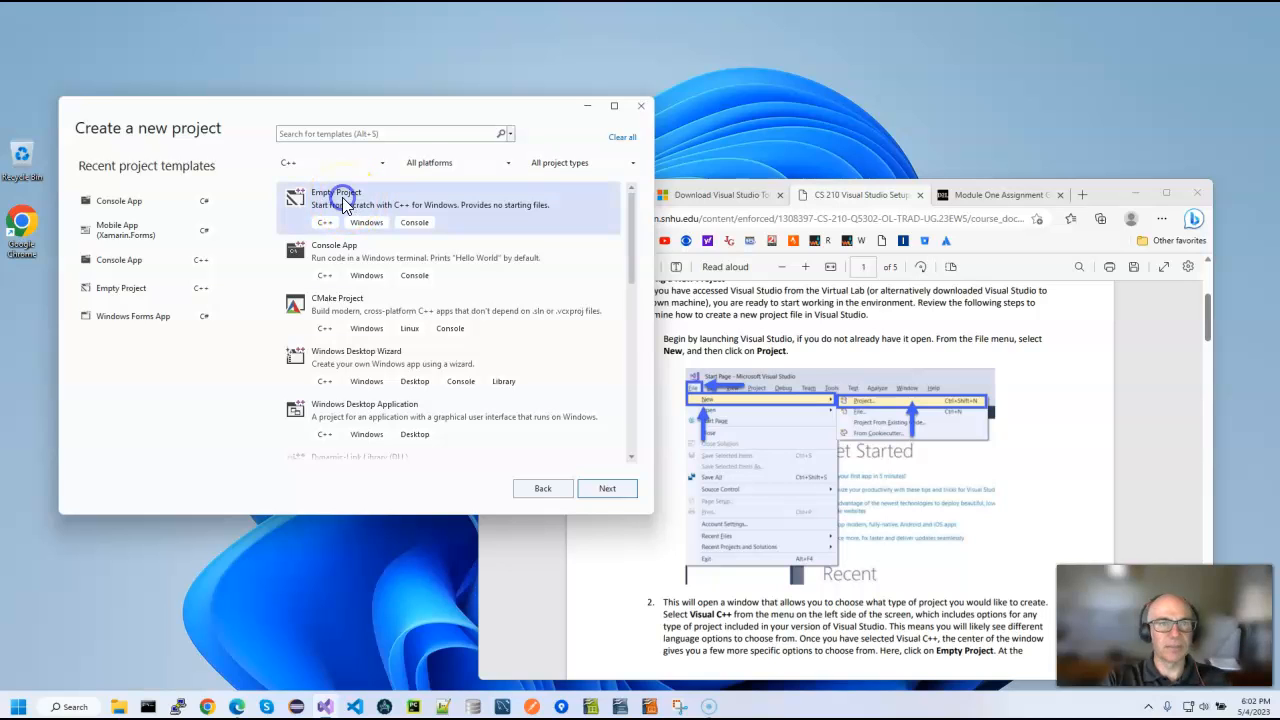
pyautogui.click(607, 488)
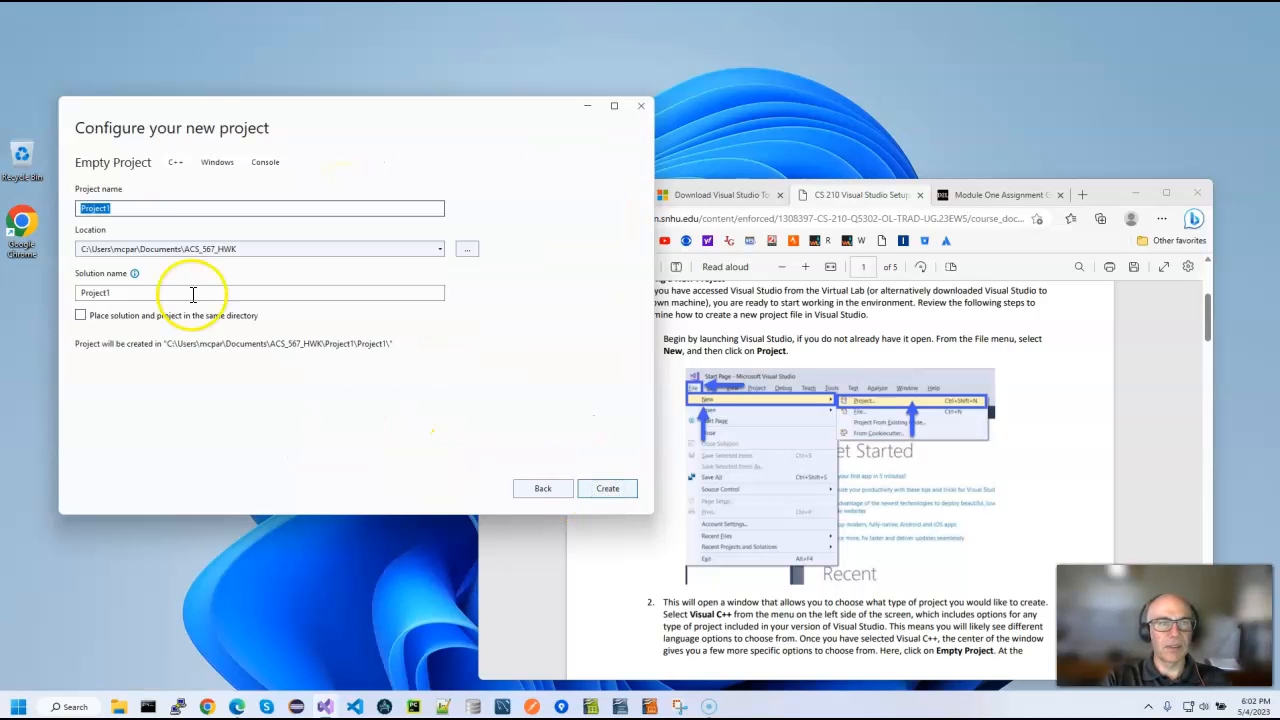
# Step: Examine the enlarged project name and location example on page 2 of the setup guide
pyautogui.click(927, 350)
pyautogui.scroll(-5, 775, 490)
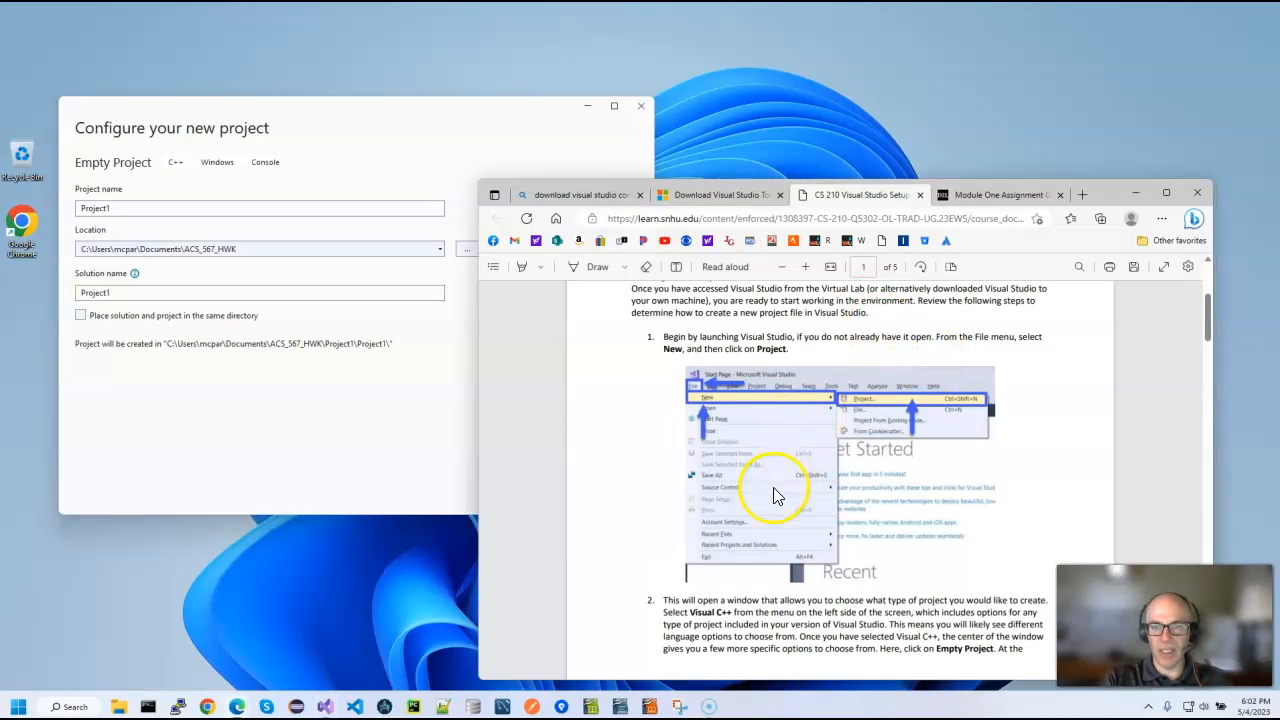
pyautogui.scroll(-3, 775, 490)
pyautogui.keyDown('ctrl'); pyautogui.scroll(5, 829, 423); pyautogui.keyUp('ctrl')
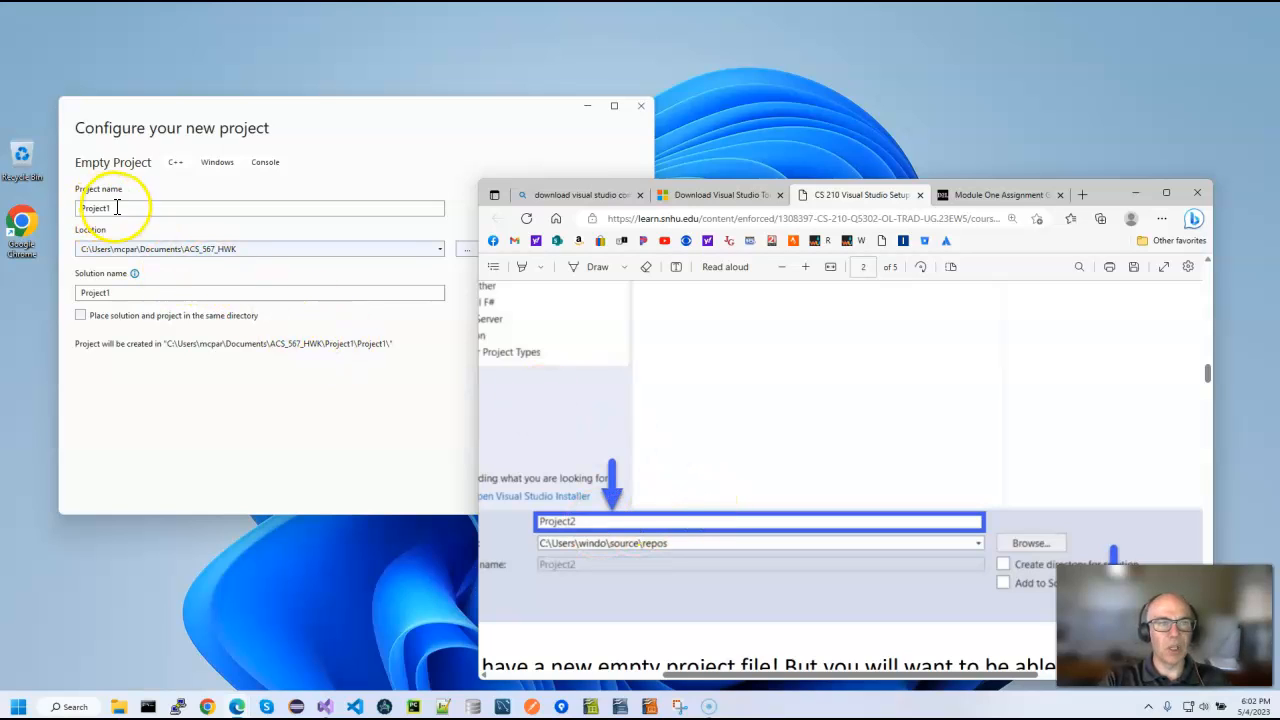
pyautogui.click(54, 206)
pyautogui.press('End')
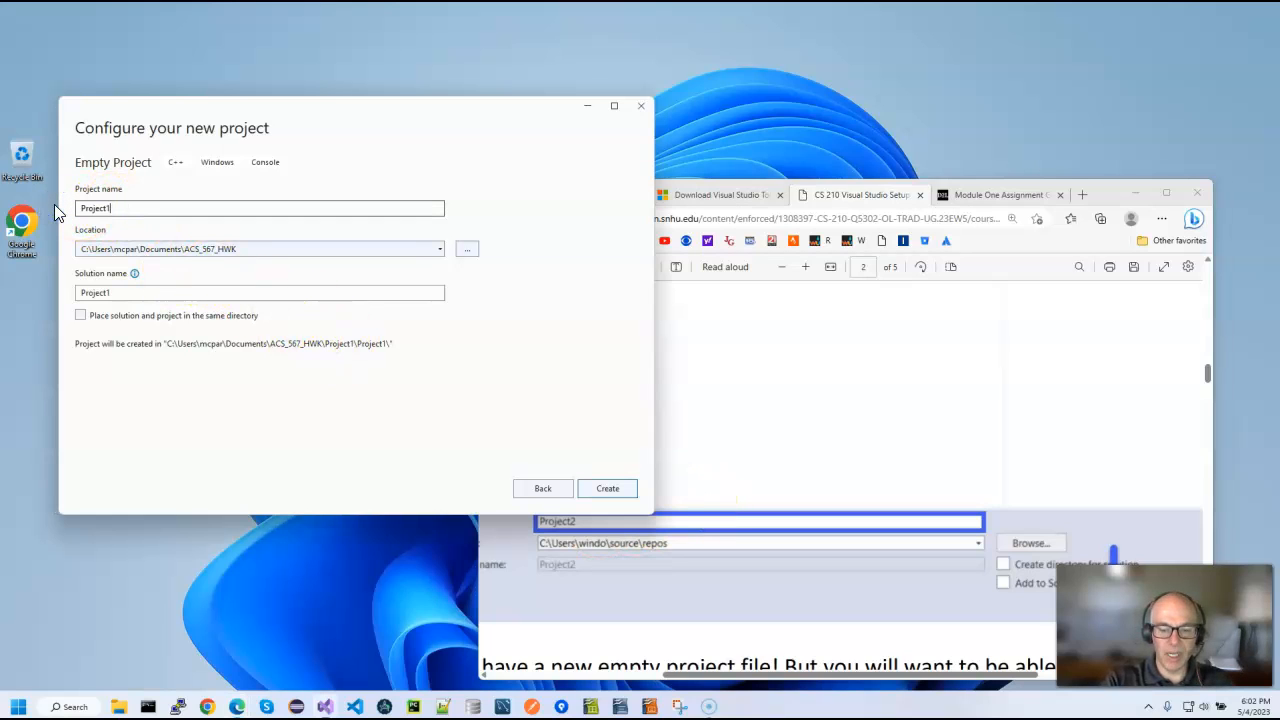
pyautogui.write('.5')
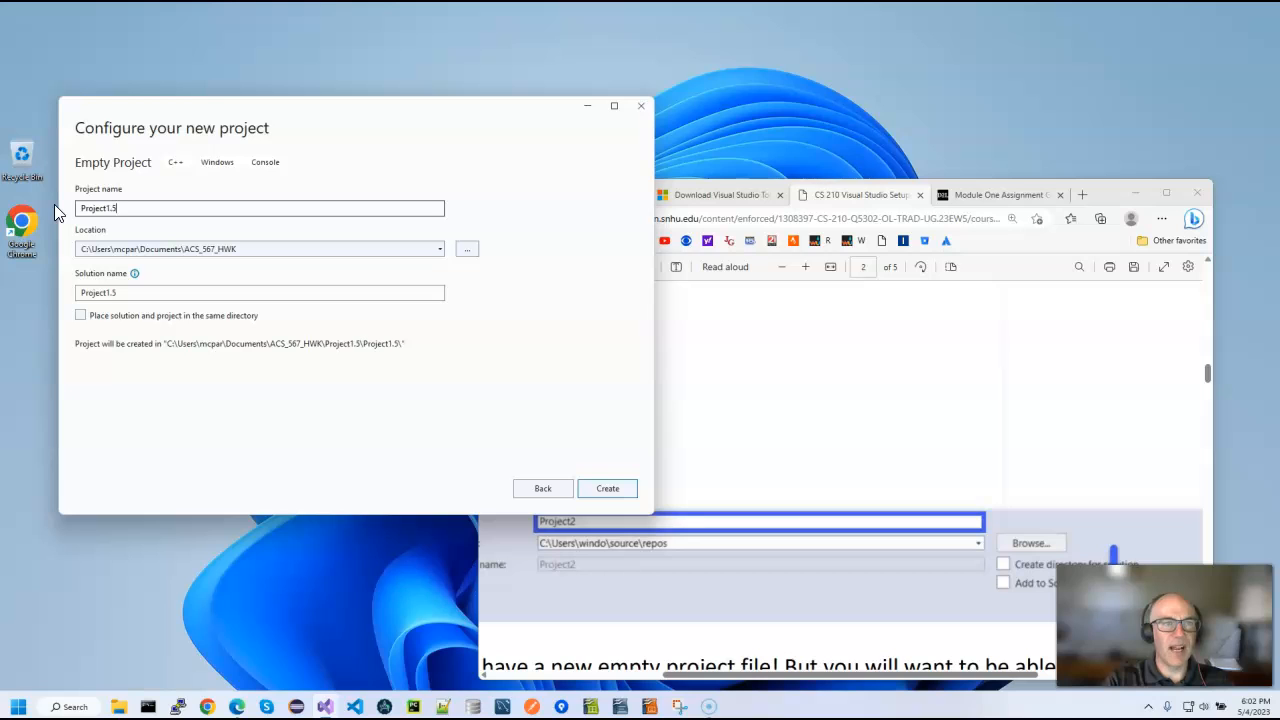
pyautogui.click(116, 207)
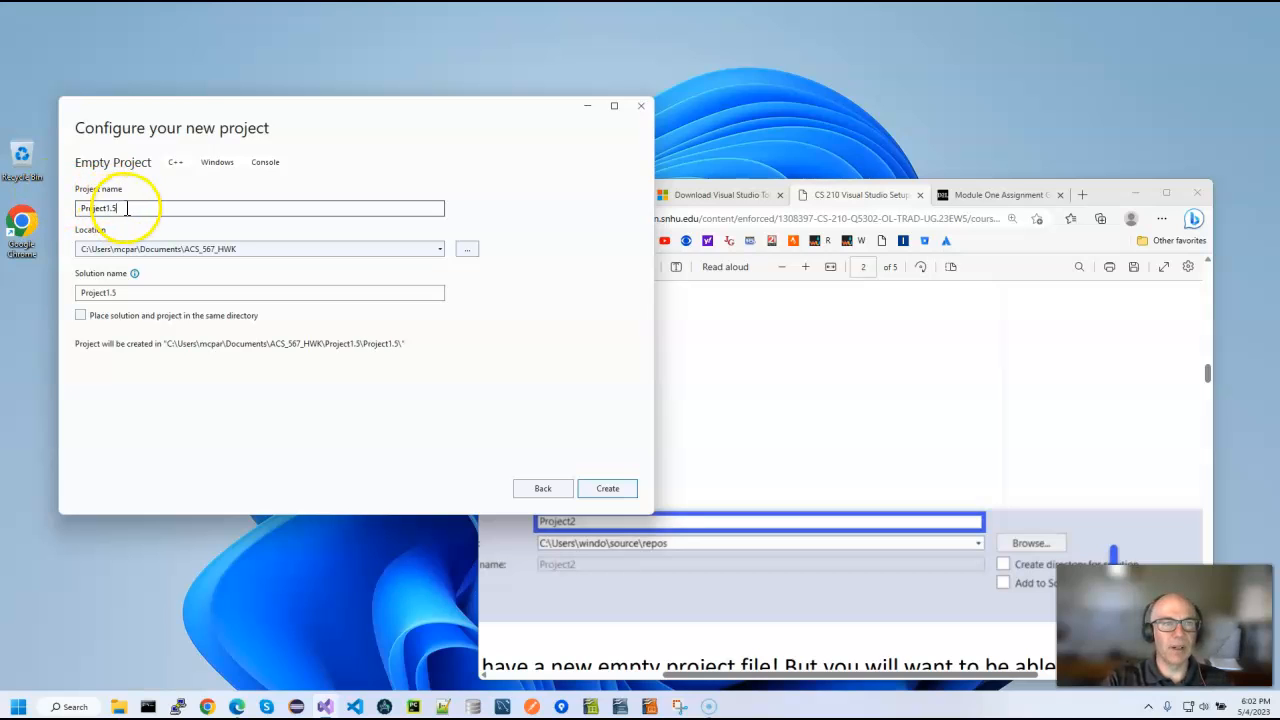
pyautogui.press('BackSpace')
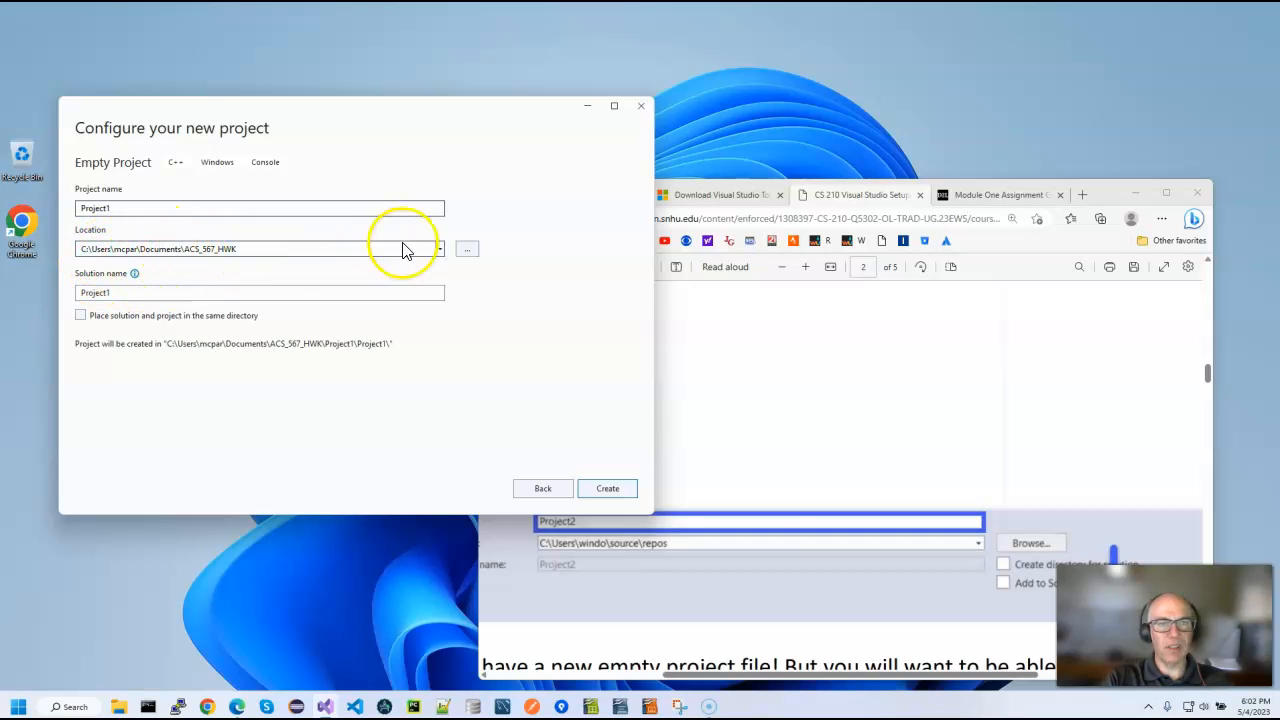
# Step: Set the new project's location to the SNHU CS 210 folder inside Documents
pyautogui.click(440, 249)
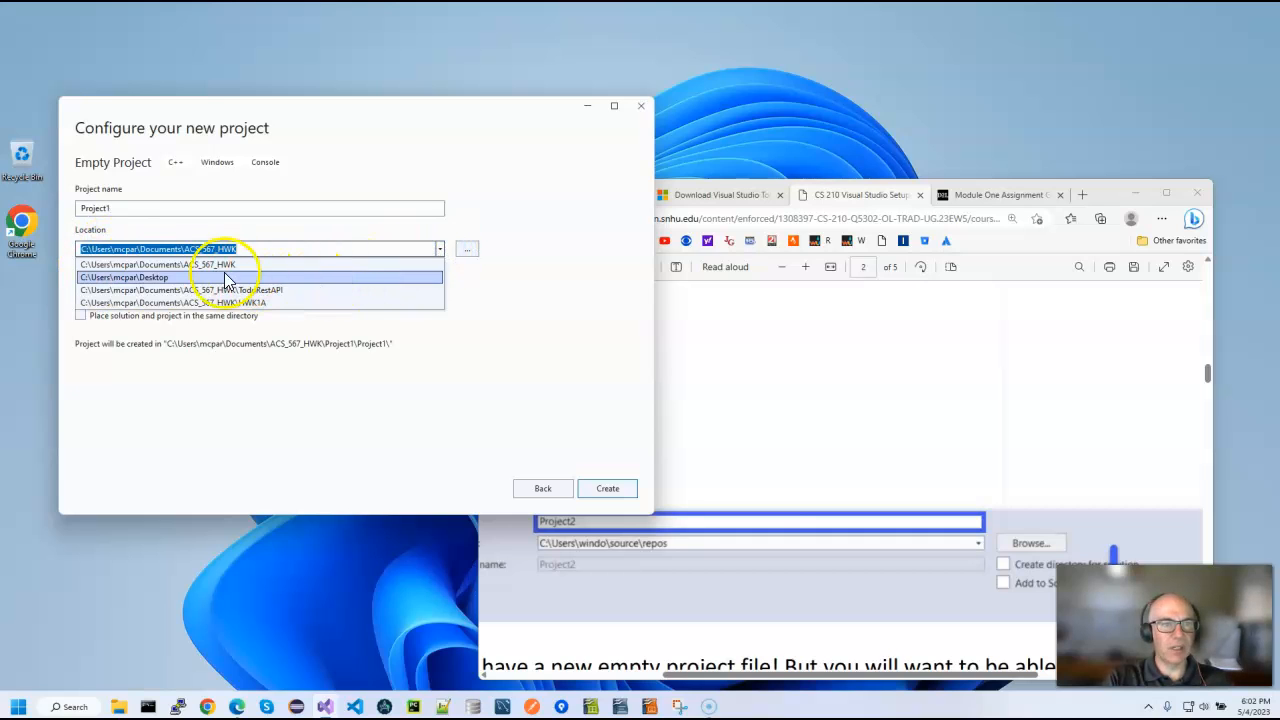
pyautogui.click(465, 250)
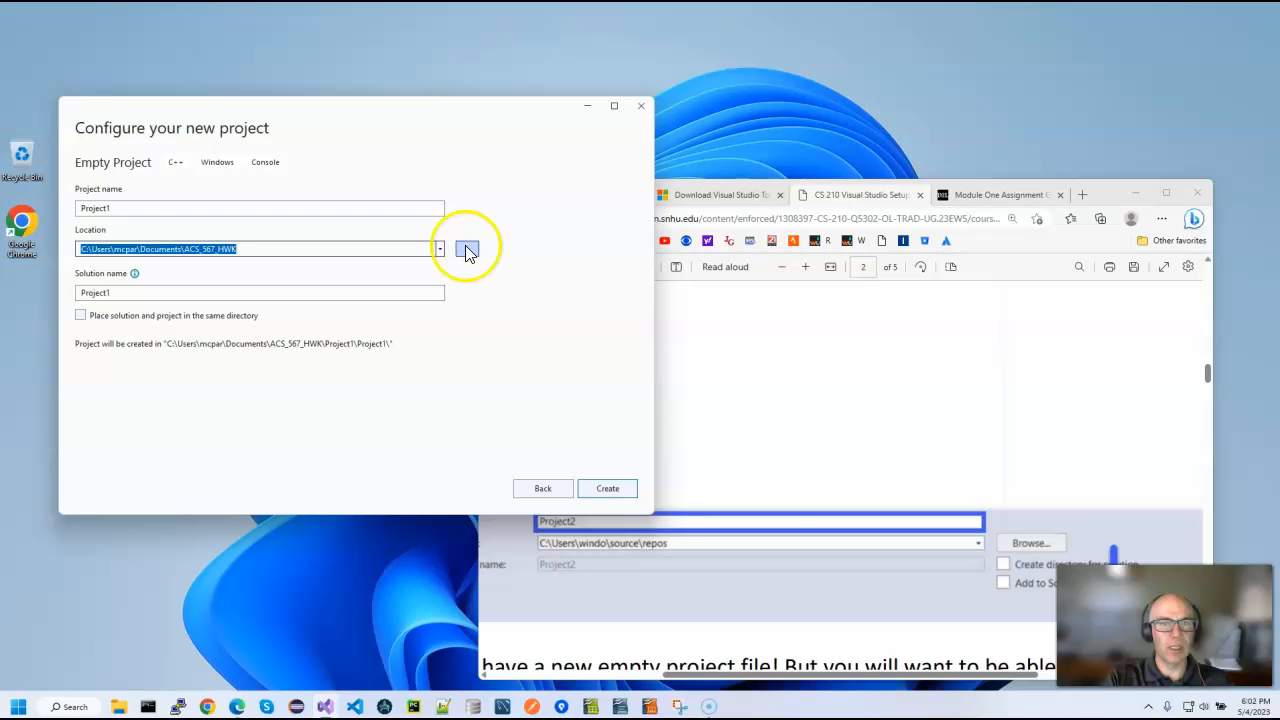
pyautogui.click(466, 249)
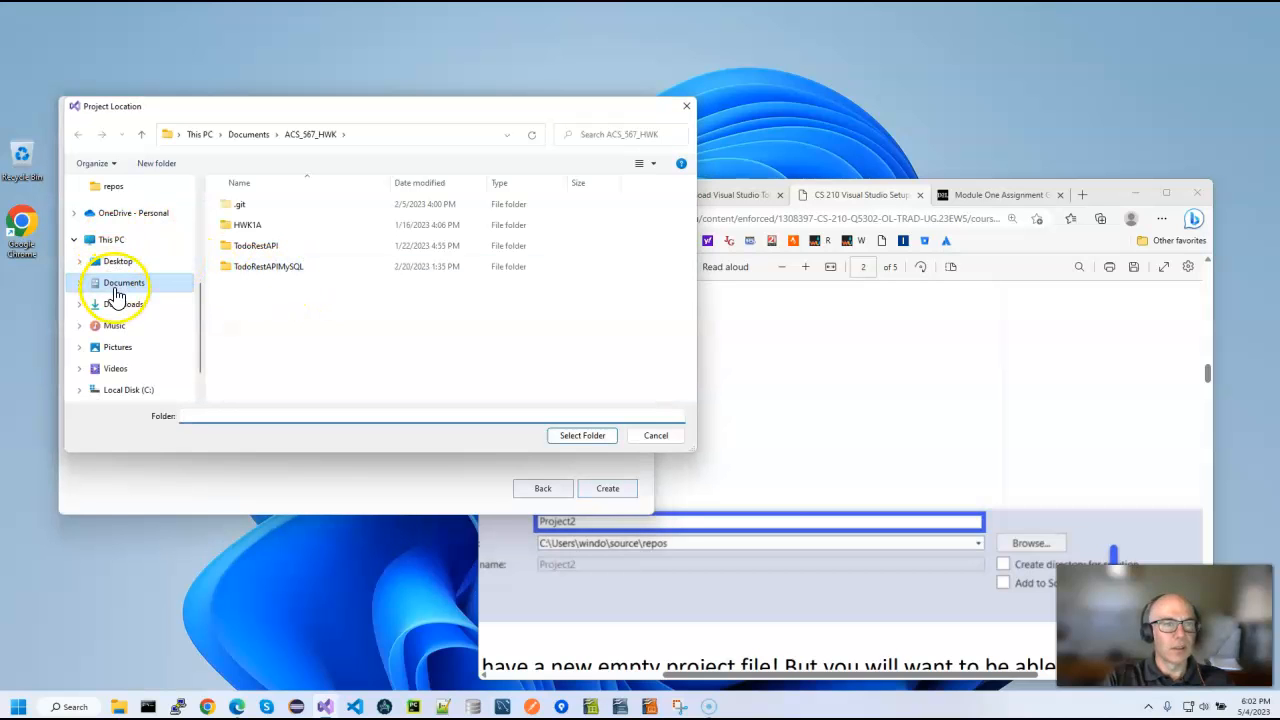
pyautogui.click(120, 282)
pyautogui.scroll(-6, 306, 311)
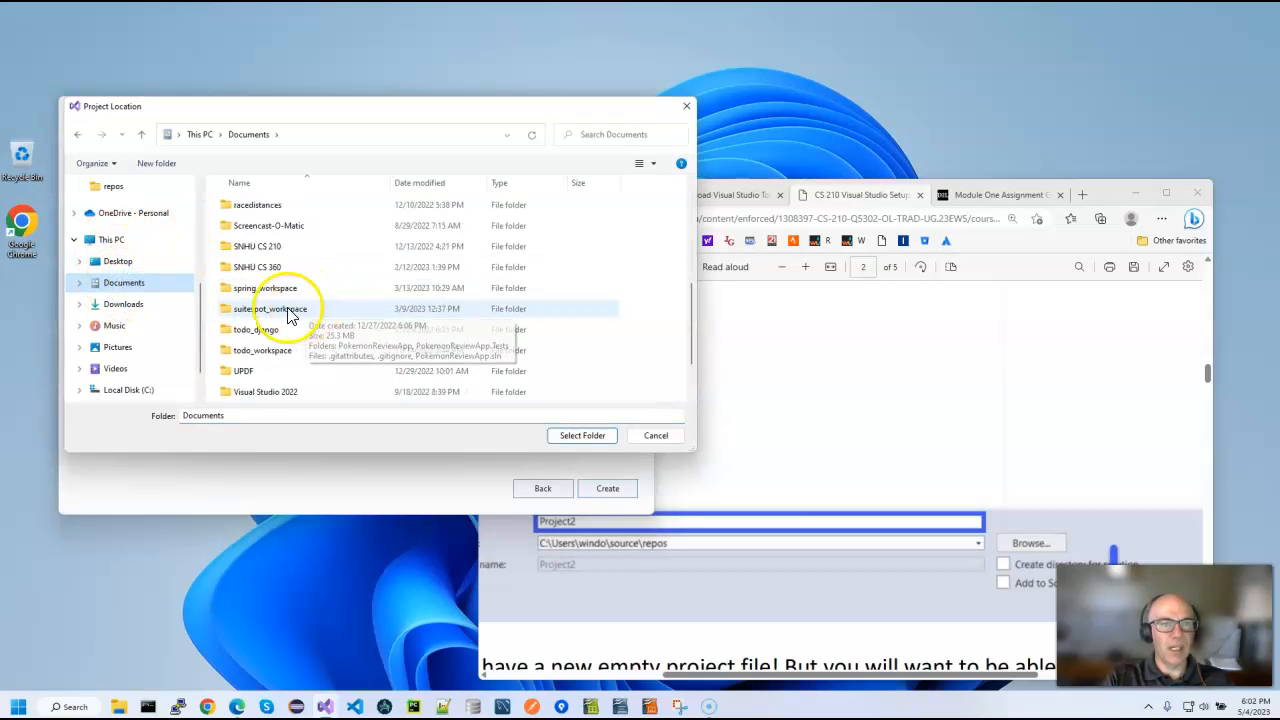
pyautogui.doubleClick(262, 247)
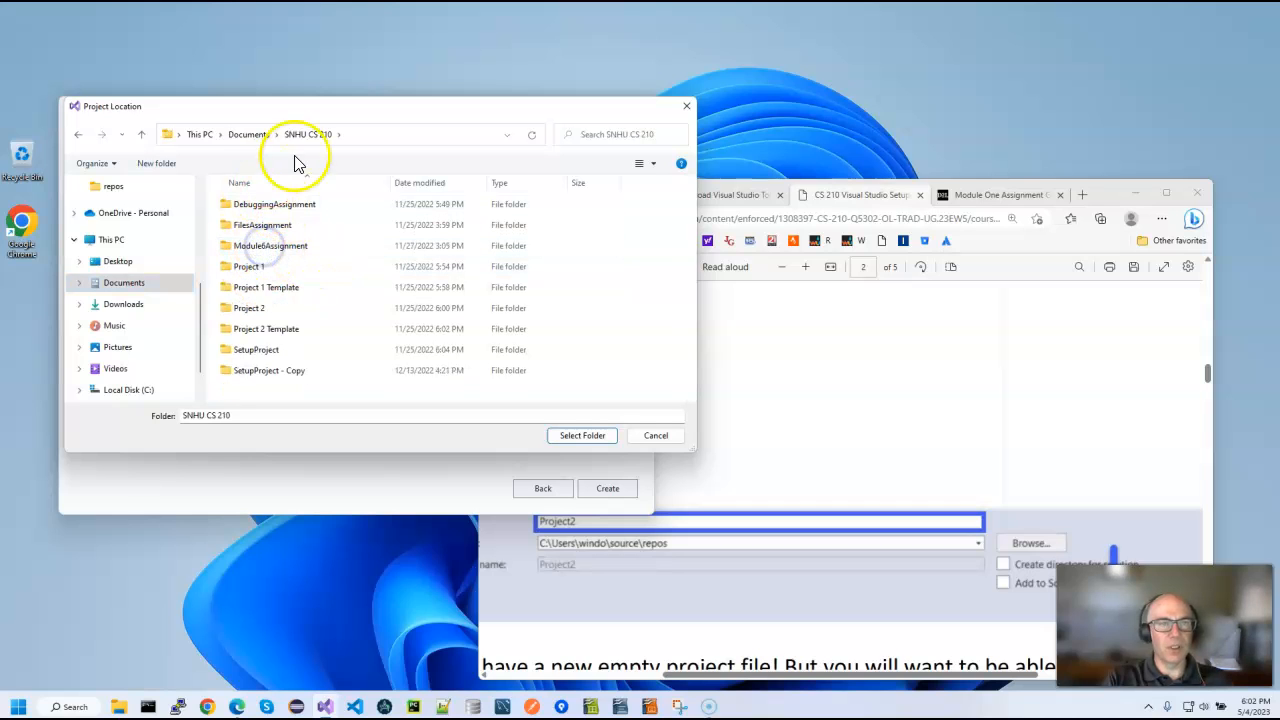
pyautogui.click(582, 435)
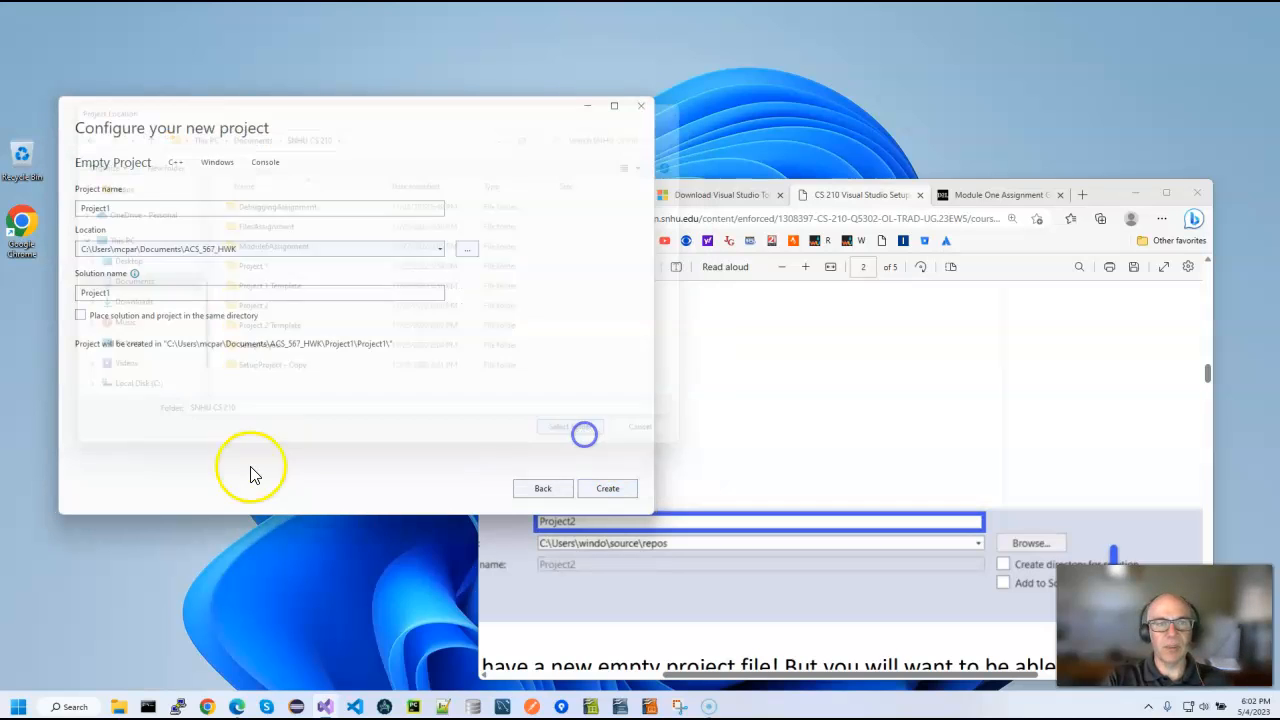
# Step: Create the project with the name Project1.5 in a Project1.5 subfolder of the SNHU CS 210 location
pyautogui.click(298, 249)
pyautogui.click(312, 250)
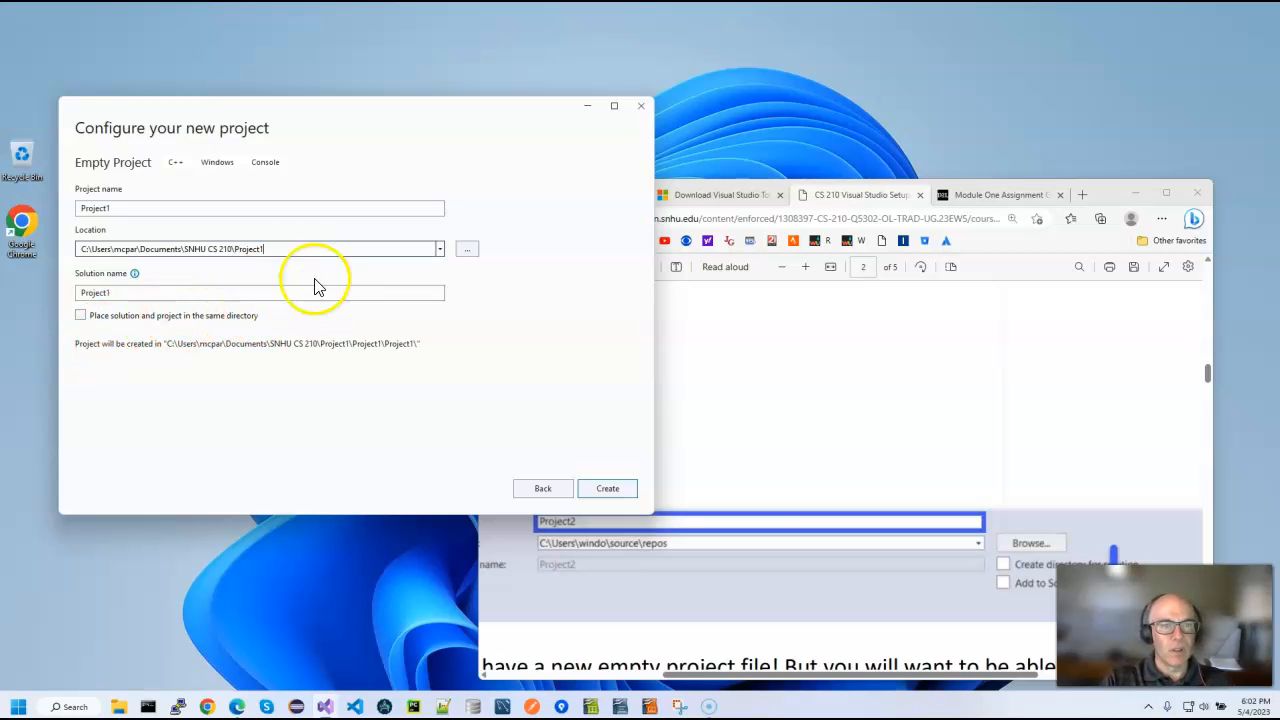
pyautogui.click(118, 208)
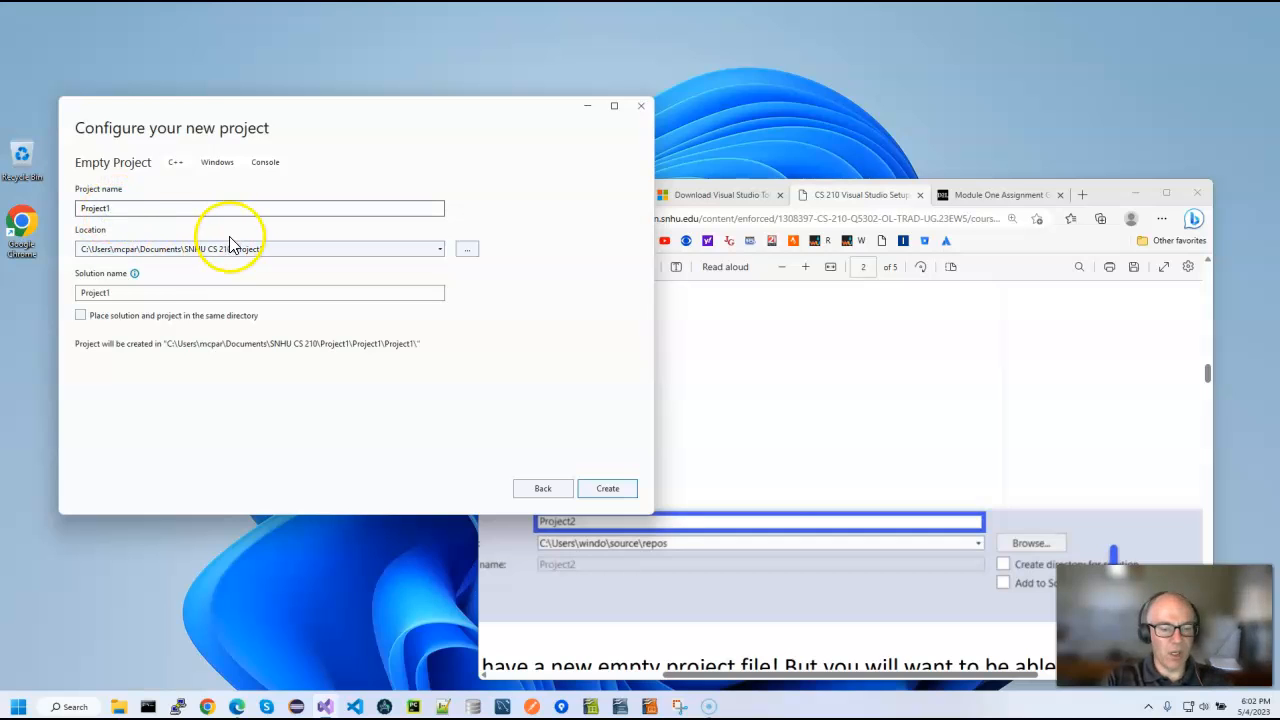
pyautogui.write('.5')
pyautogui.click(276, 246)
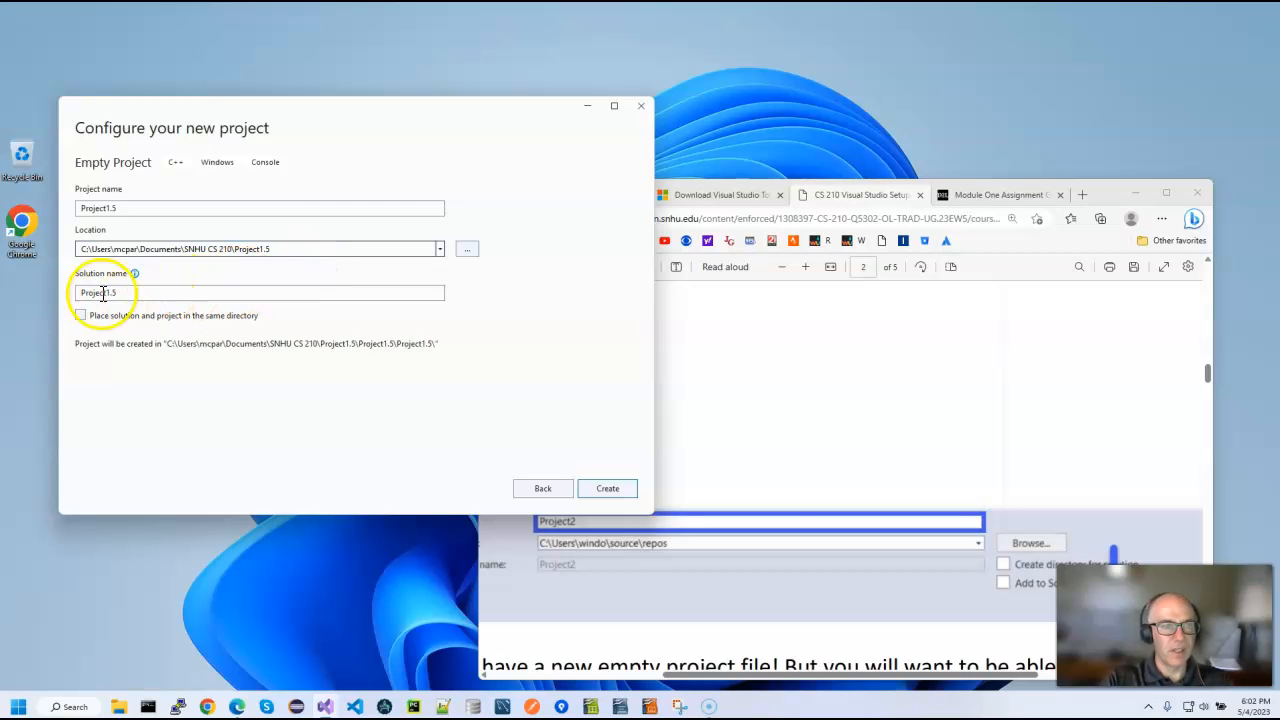
pyautogui.click(605, 489)
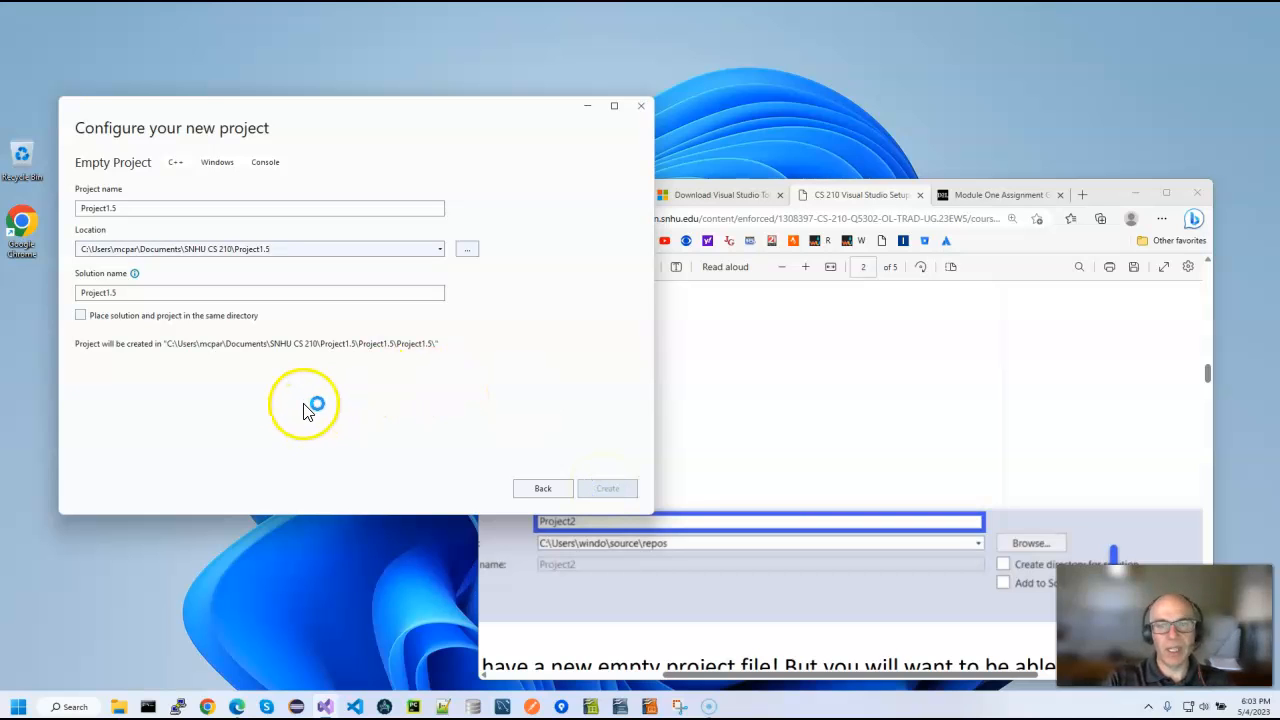
# Step: Review the Module One assignment and the setup guide's page 2 instructions for showing the Solution Explorer
pyautogui.click(1016, 194)
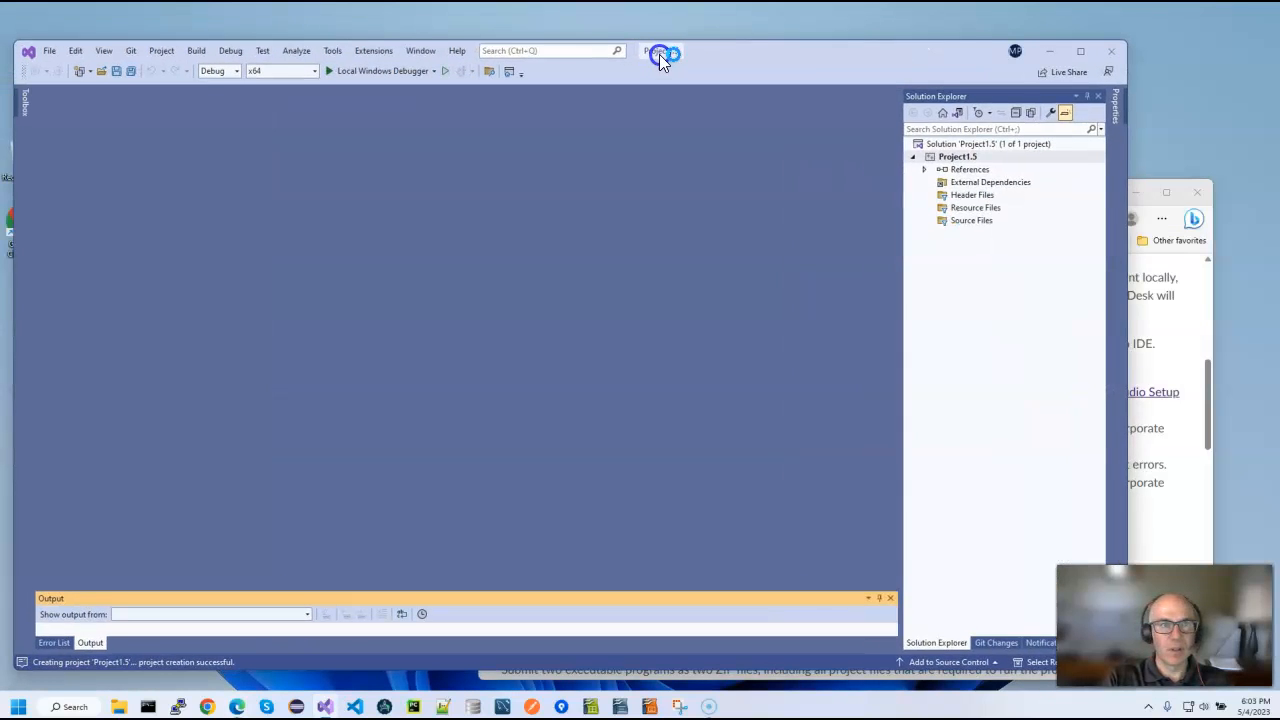
pyautogui.click(1214, 278)
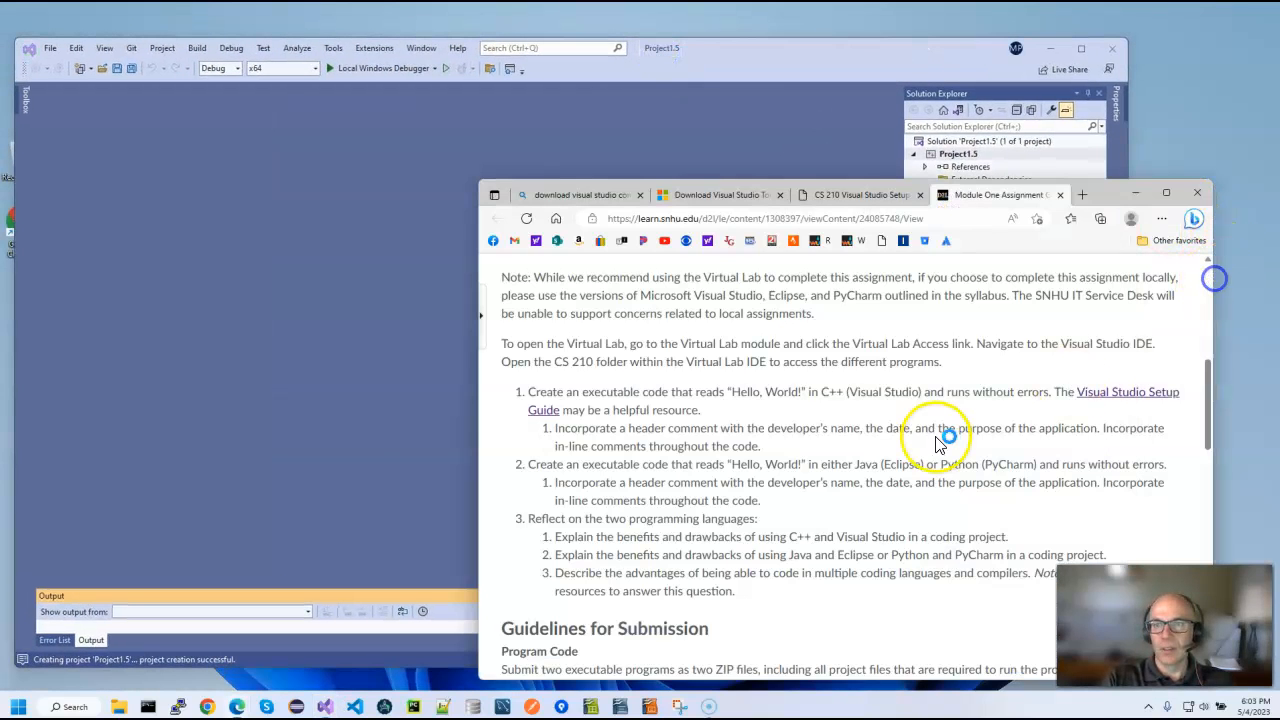
pyautogui.click(862, 194)
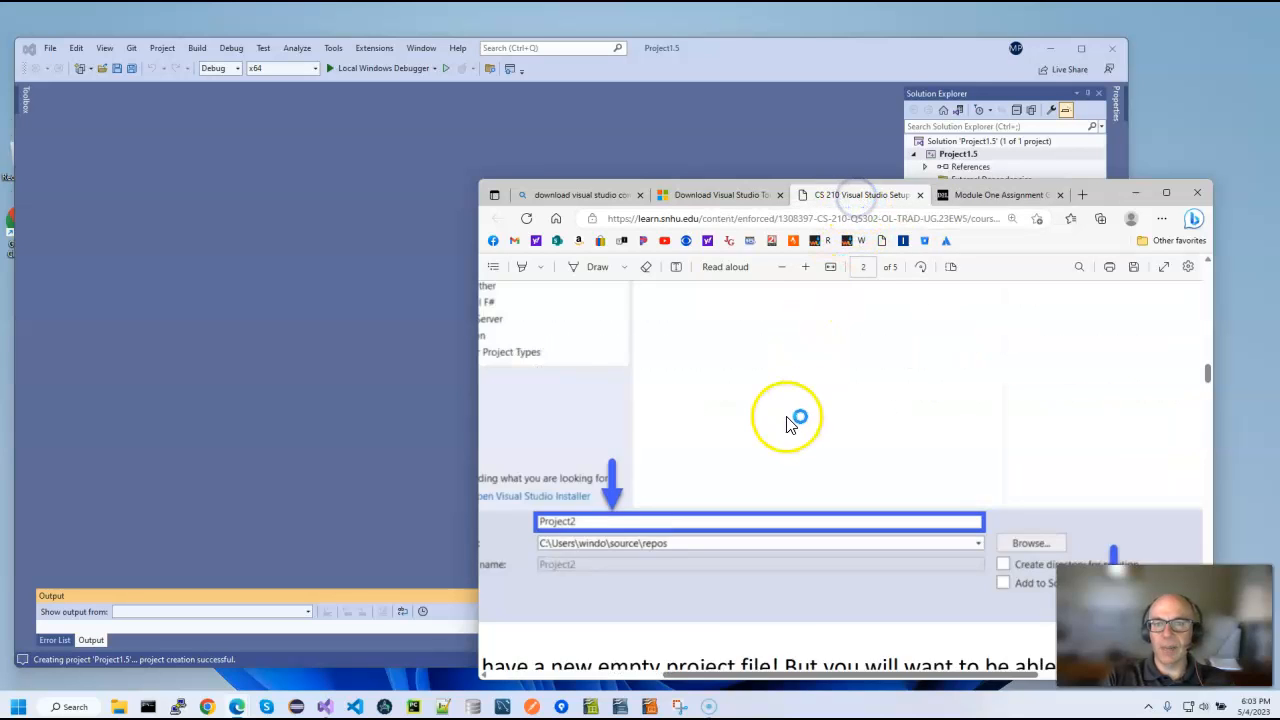
pyautogui.scroll(-5, 786, 413)
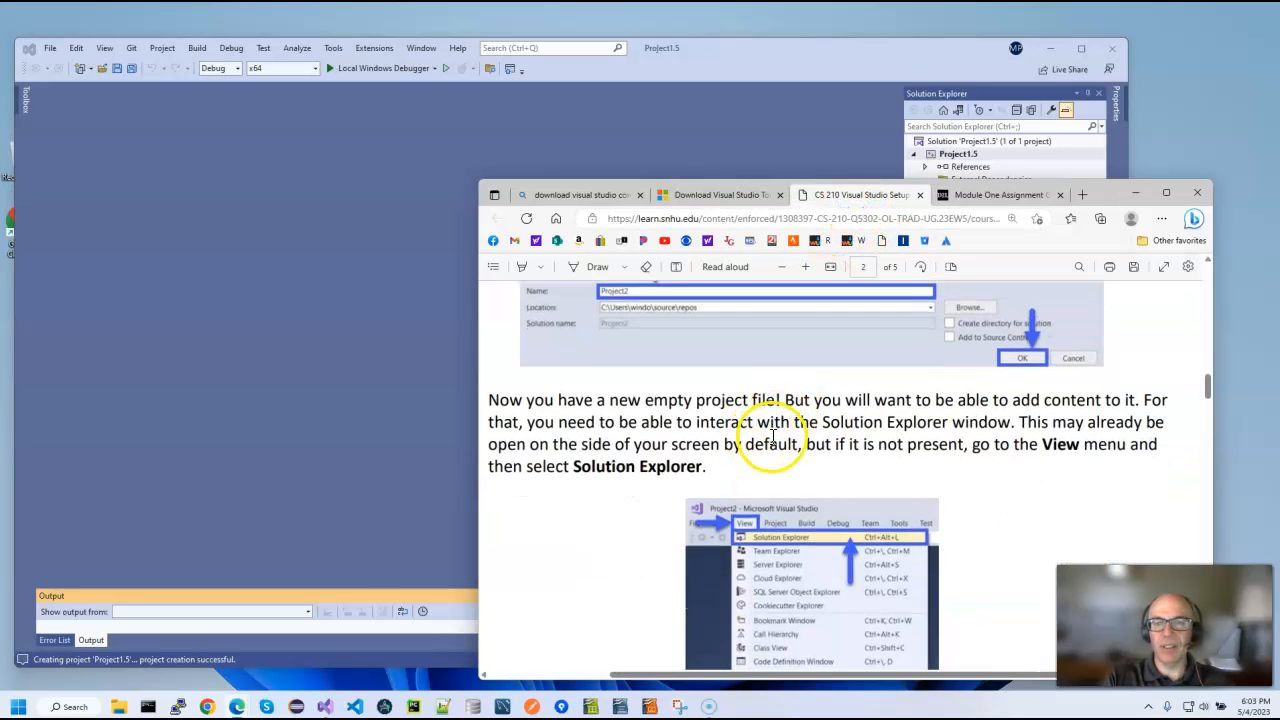
pyautogui.scroll(-2, 749, 437)
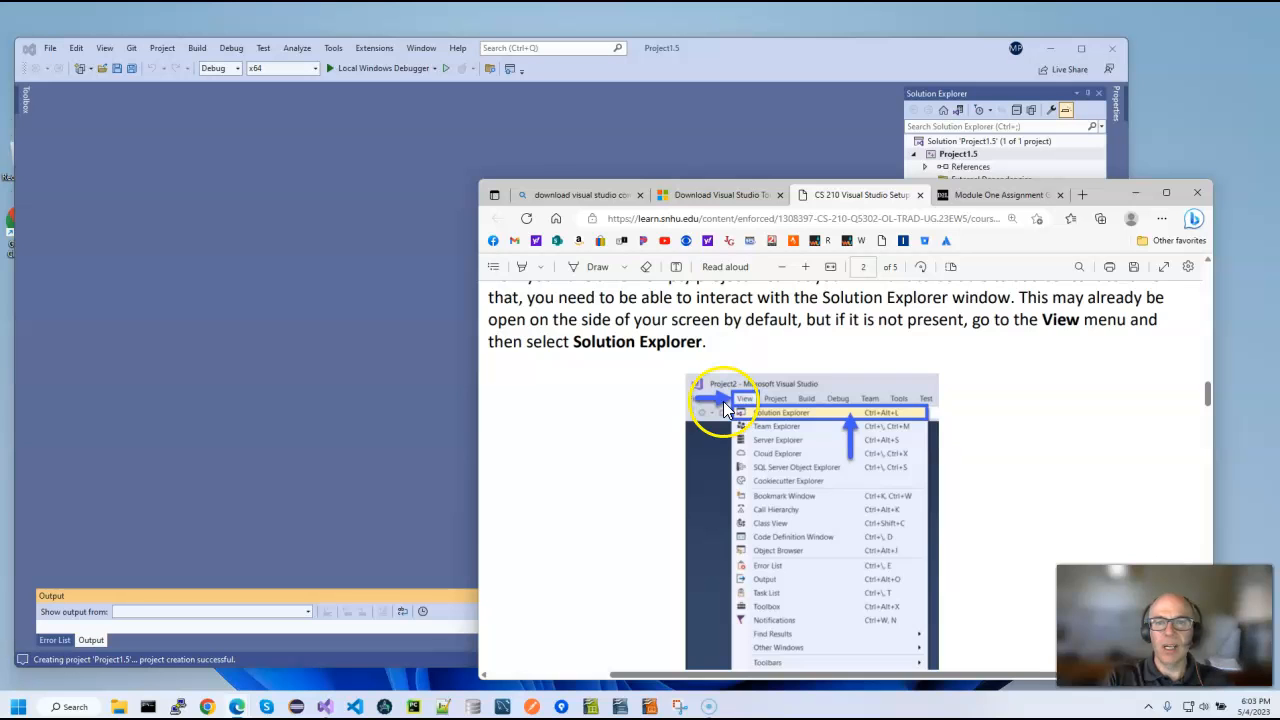
pyautogui.scroll(-1, 723, 408)
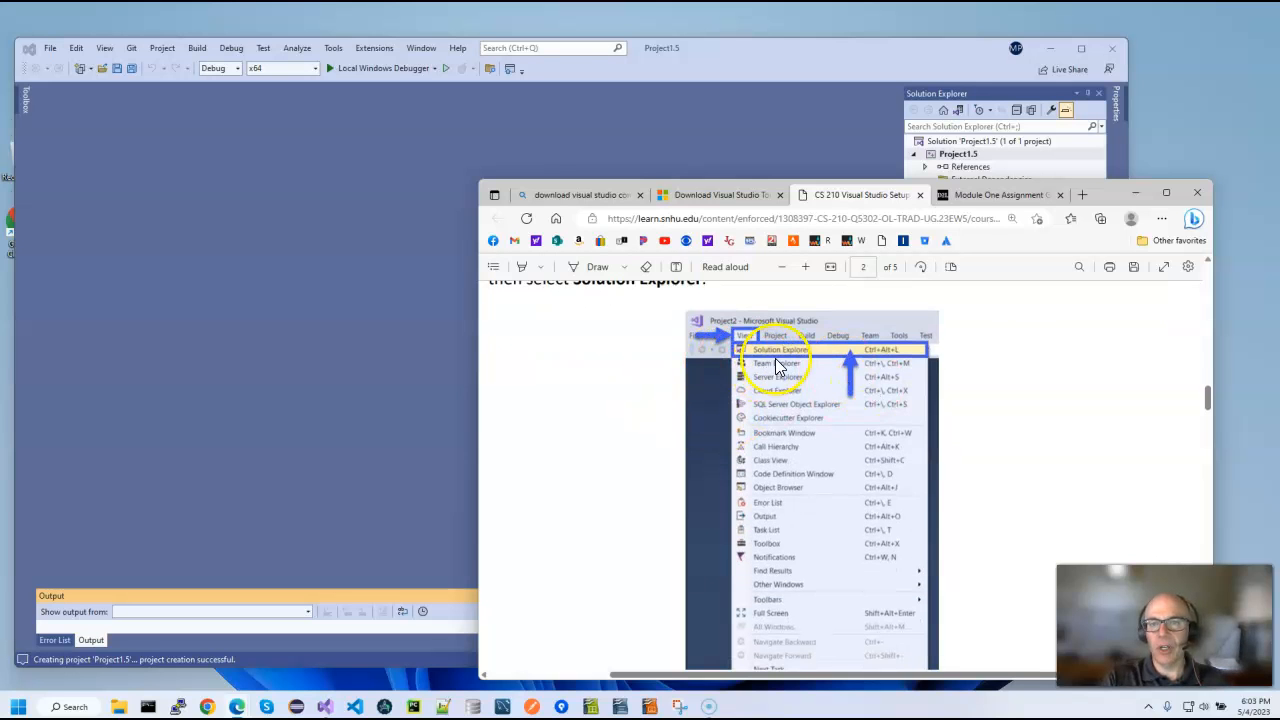
pyautogui.scroll(10, 680, 430)
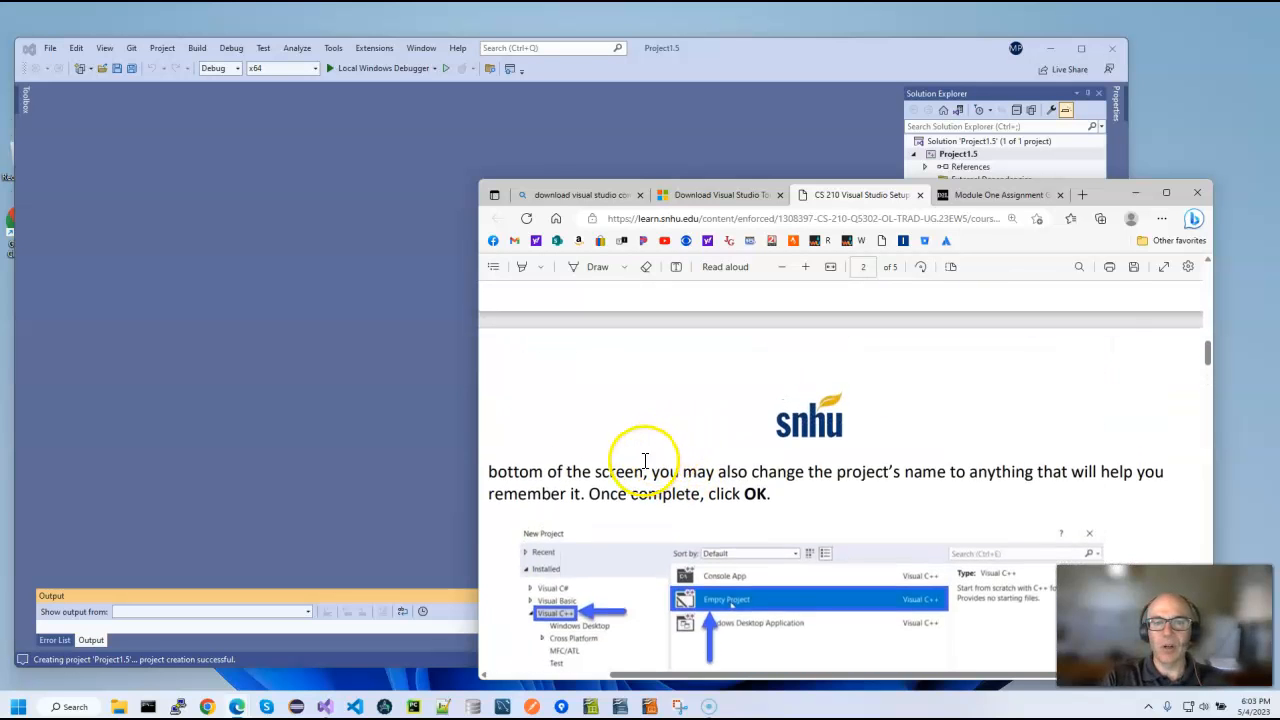
# Step: Compare the Visual Studio window with the guide and locate the command that shows the Solution Explorer
pyautogui.click(377, 325)
pyautogui.click(64, 48)
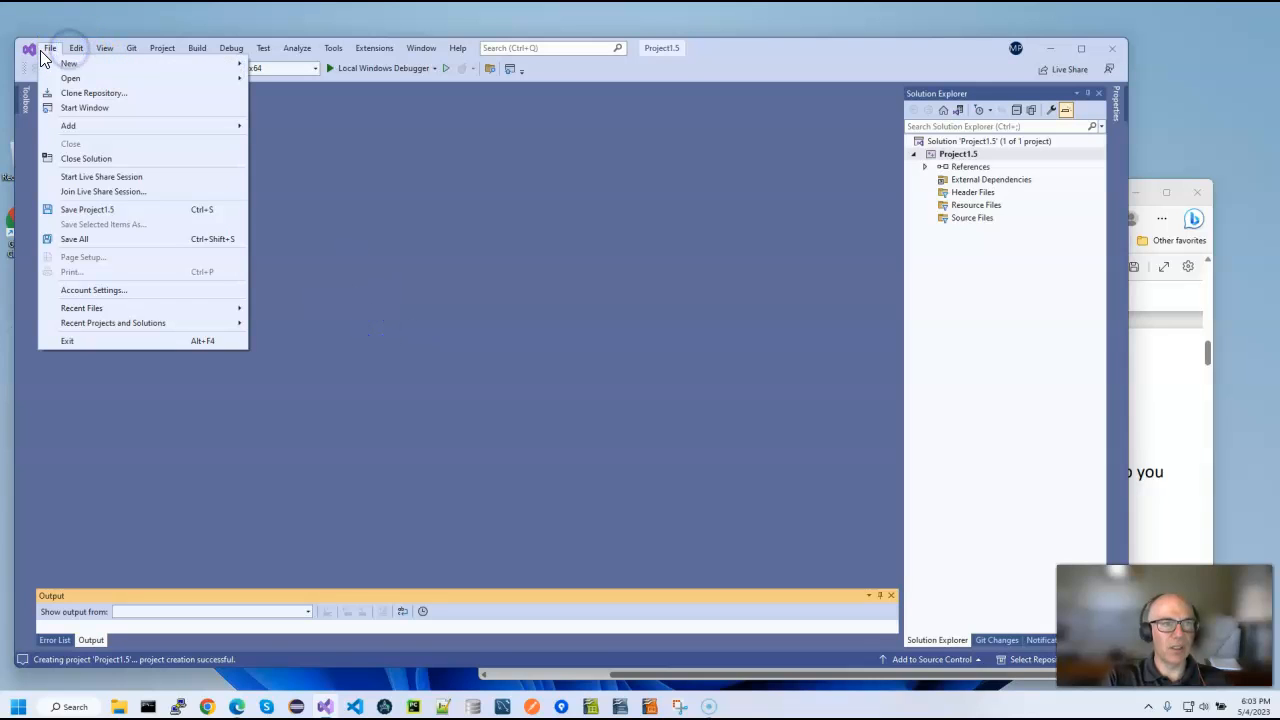
pyautogui.click(507, 313)
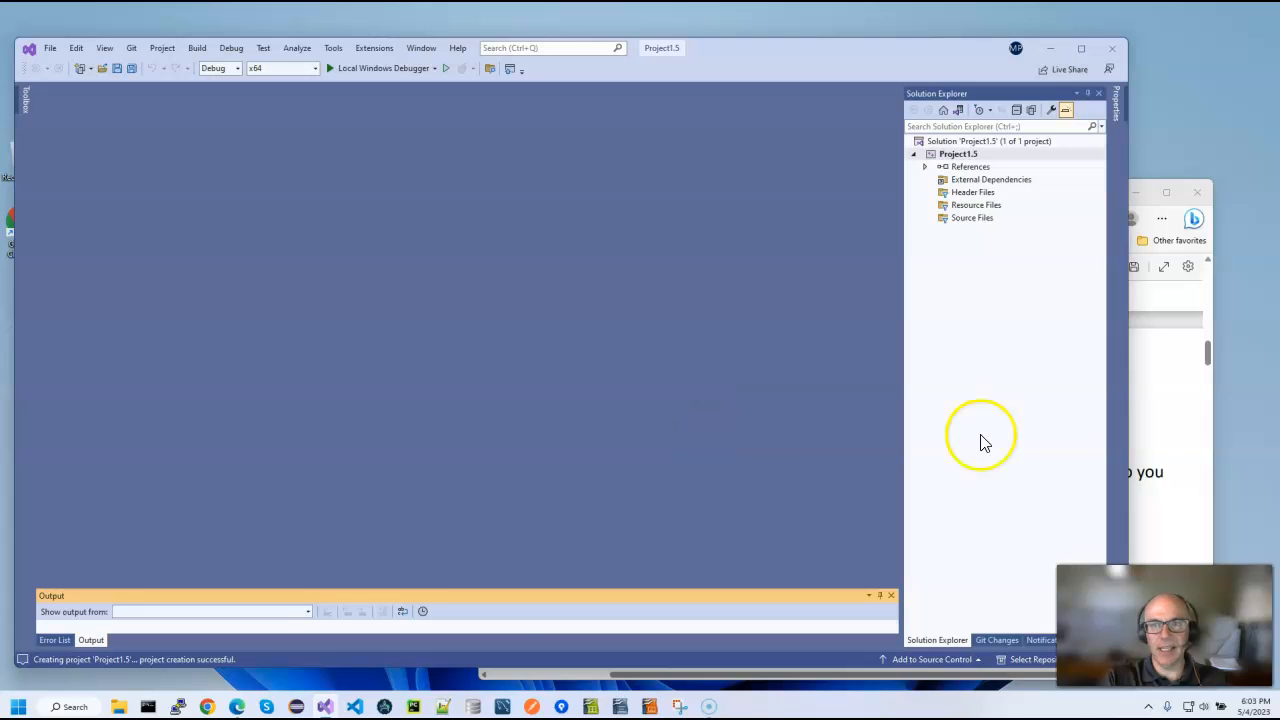
pyautogui.click(1153, 405)
pyautogui.scroll(-3, 960, 495)
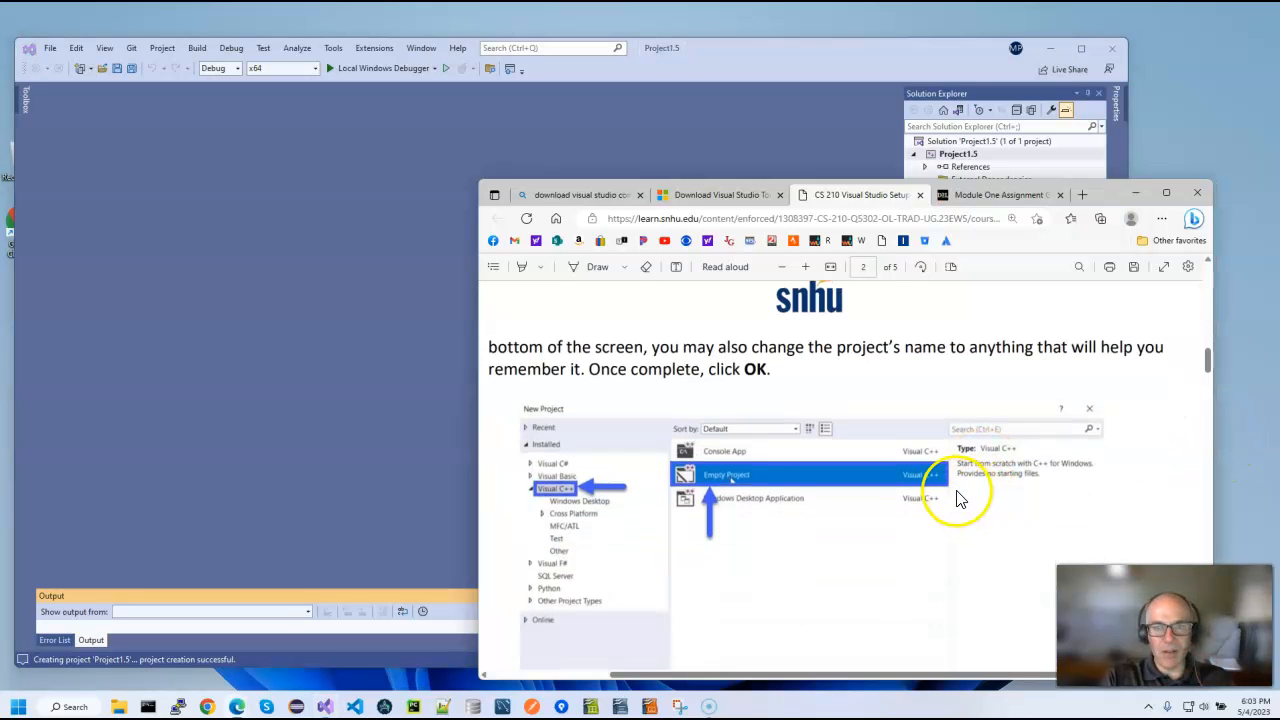
pyautogui.scroll(-5, 898, 497)
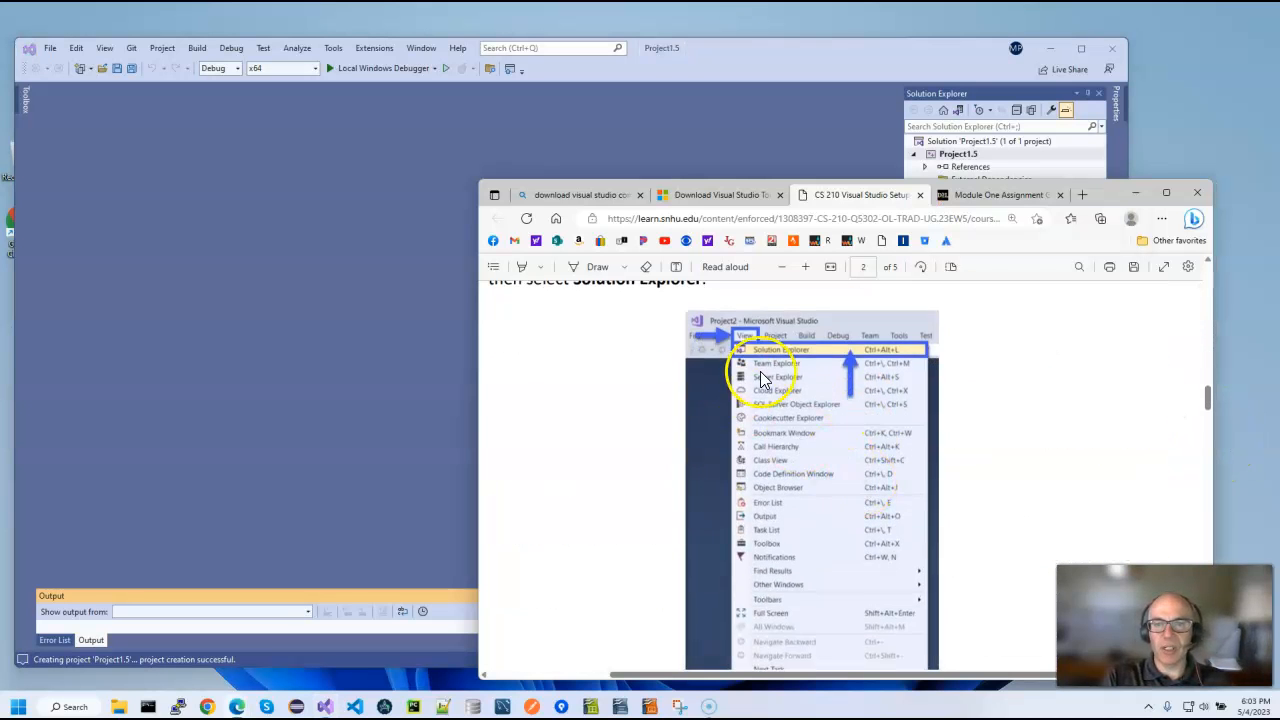
pyautogui.click(277, 367)
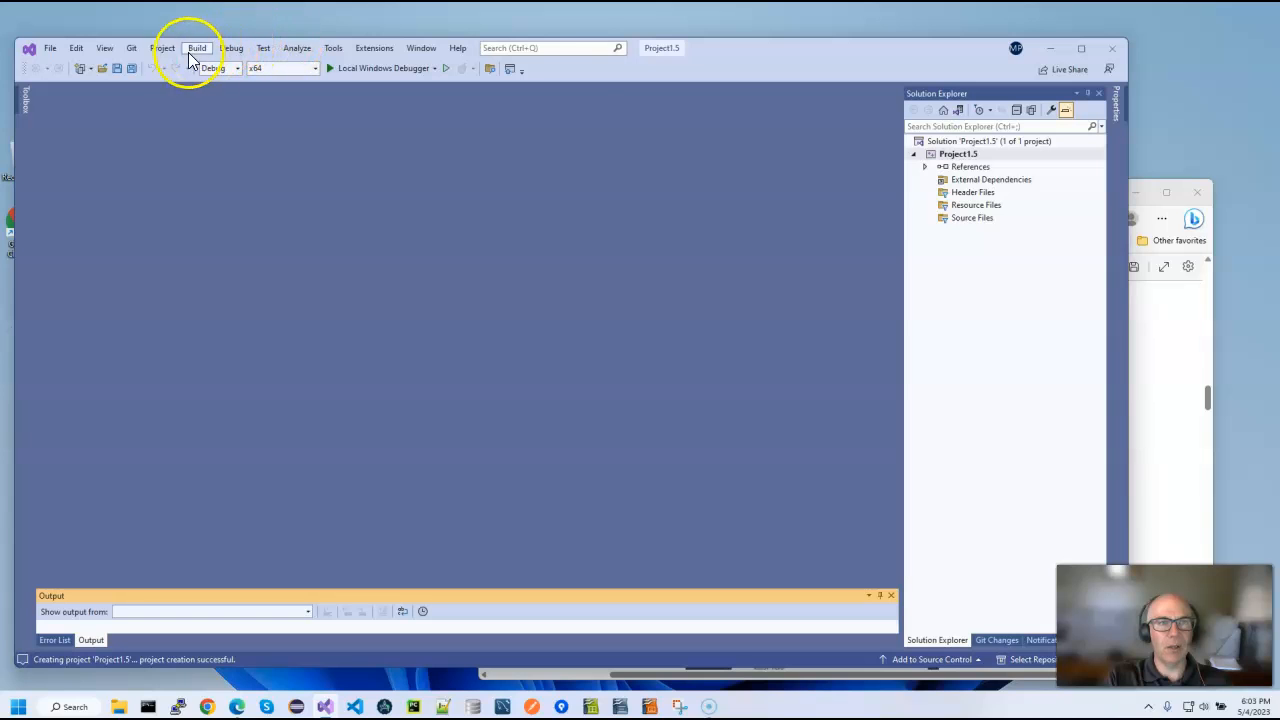
pyautogui.click(422, 48)
pyautogui.click(290, 278)
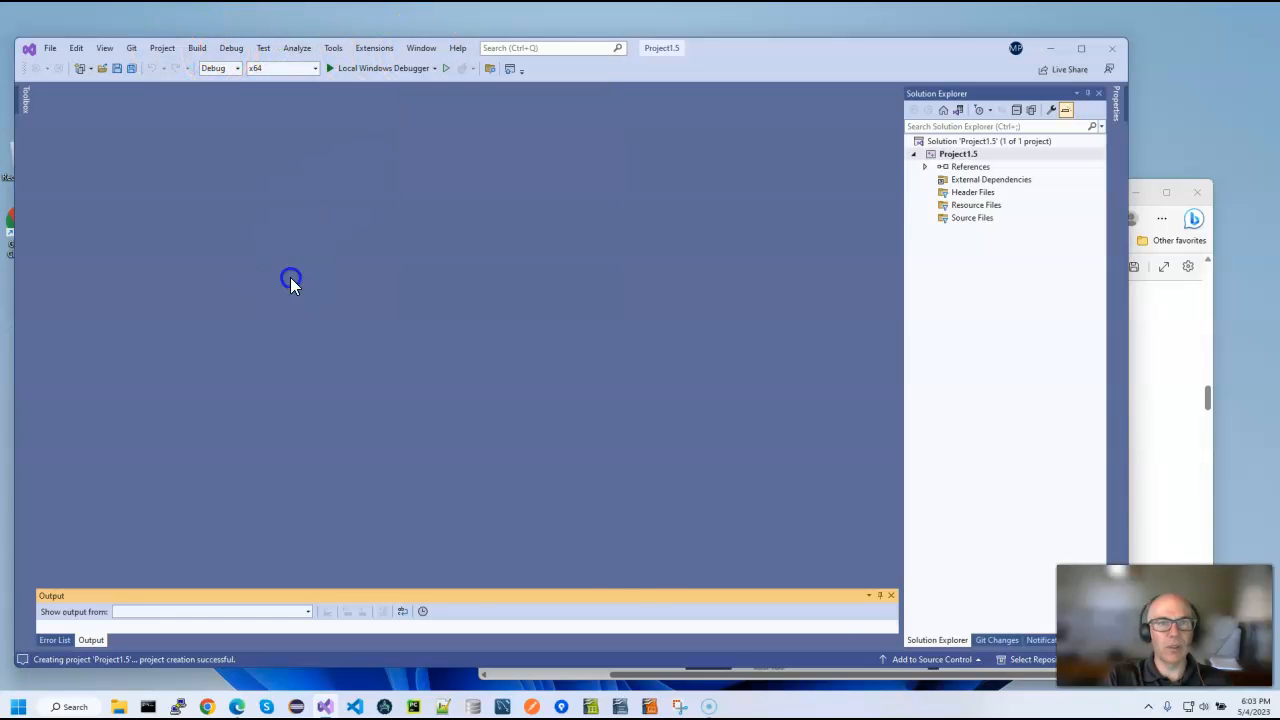
pyautogui.click(1189, 424)
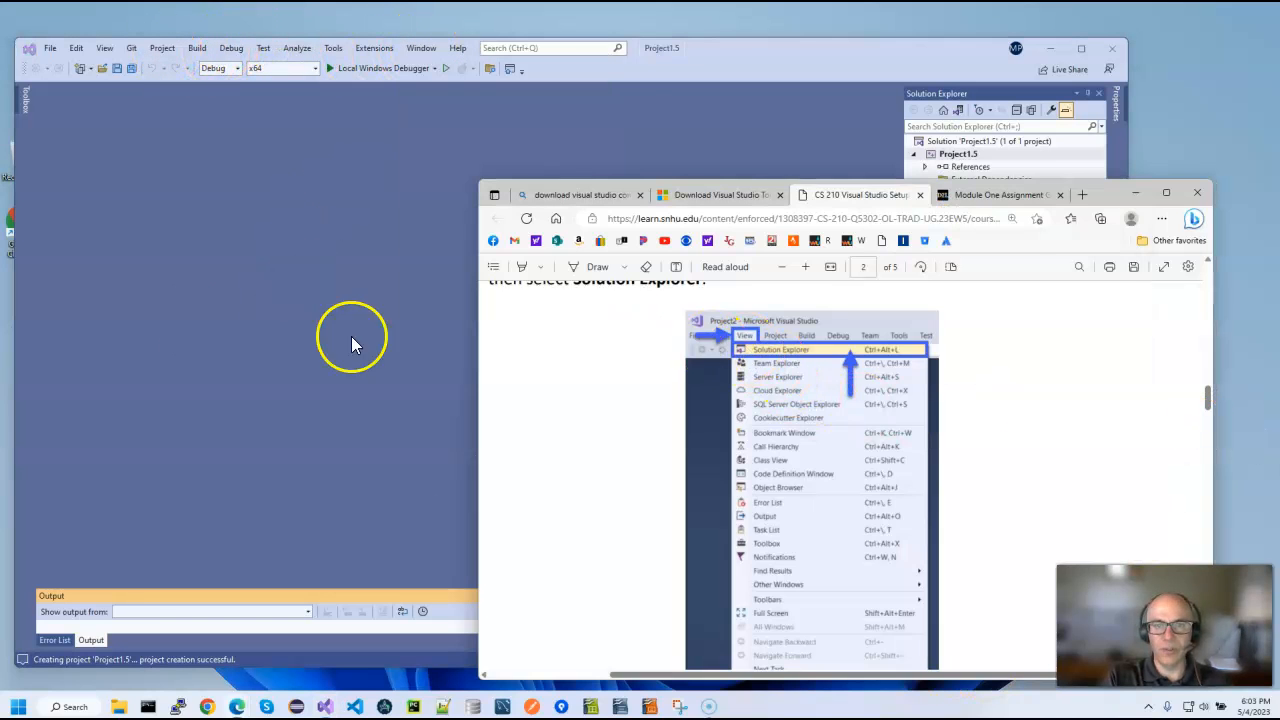
pyautogui.click(193, 318)
pyautogui.click(103, 49)
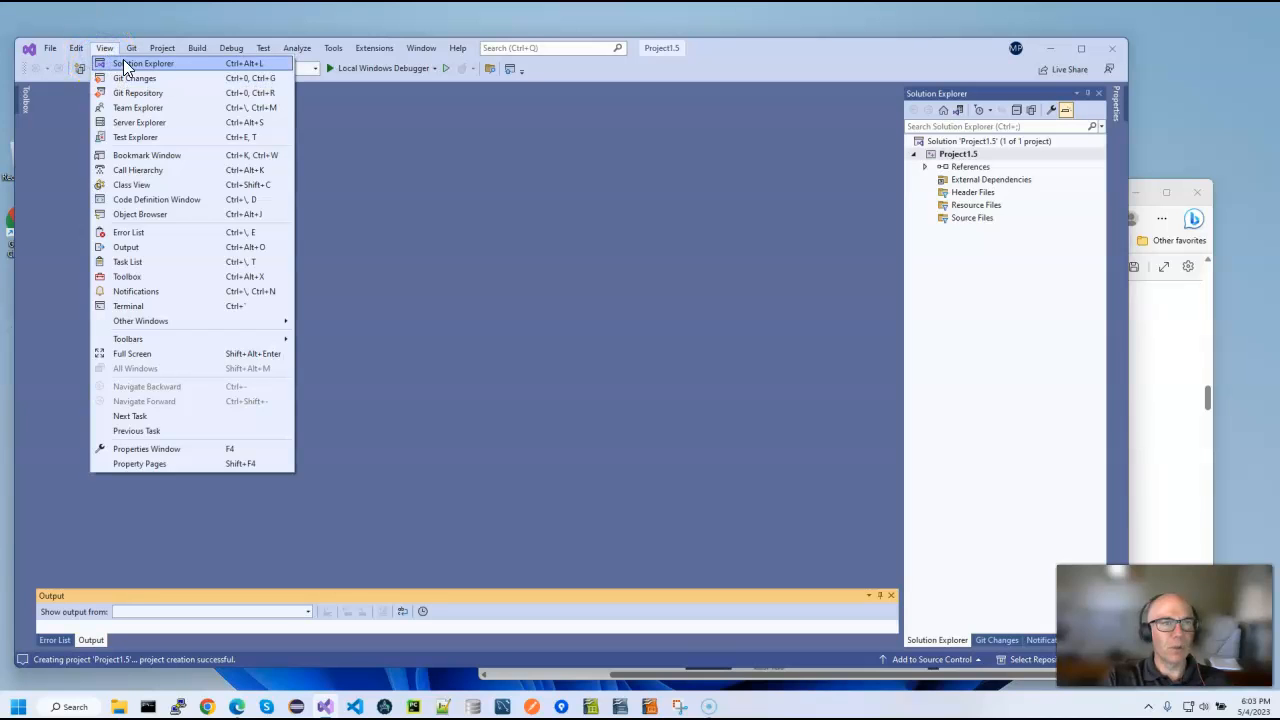
pyautogui.click(637, 263)
# Step: Start adding a new item to the Source Files folder of Project1.5, following page 3 of the setup guide
pyautogui.click(1180, 436)
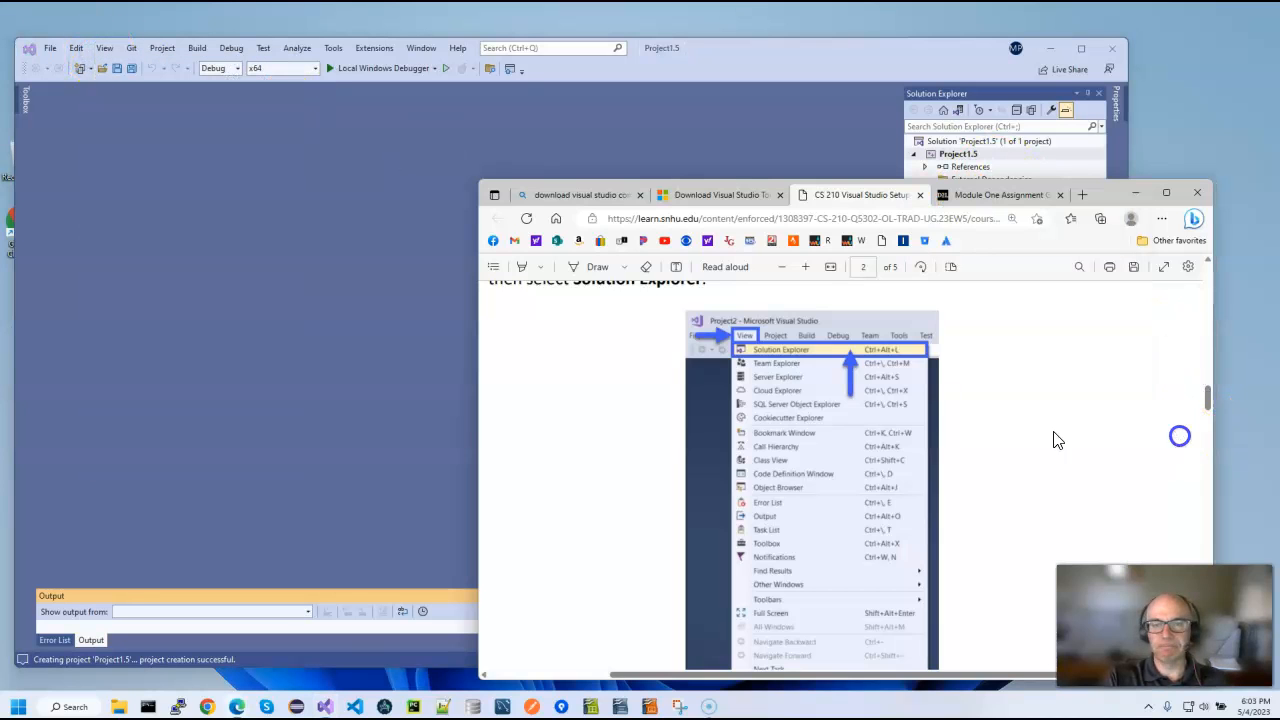
pyautogui.scroll(-1, 721, 455)
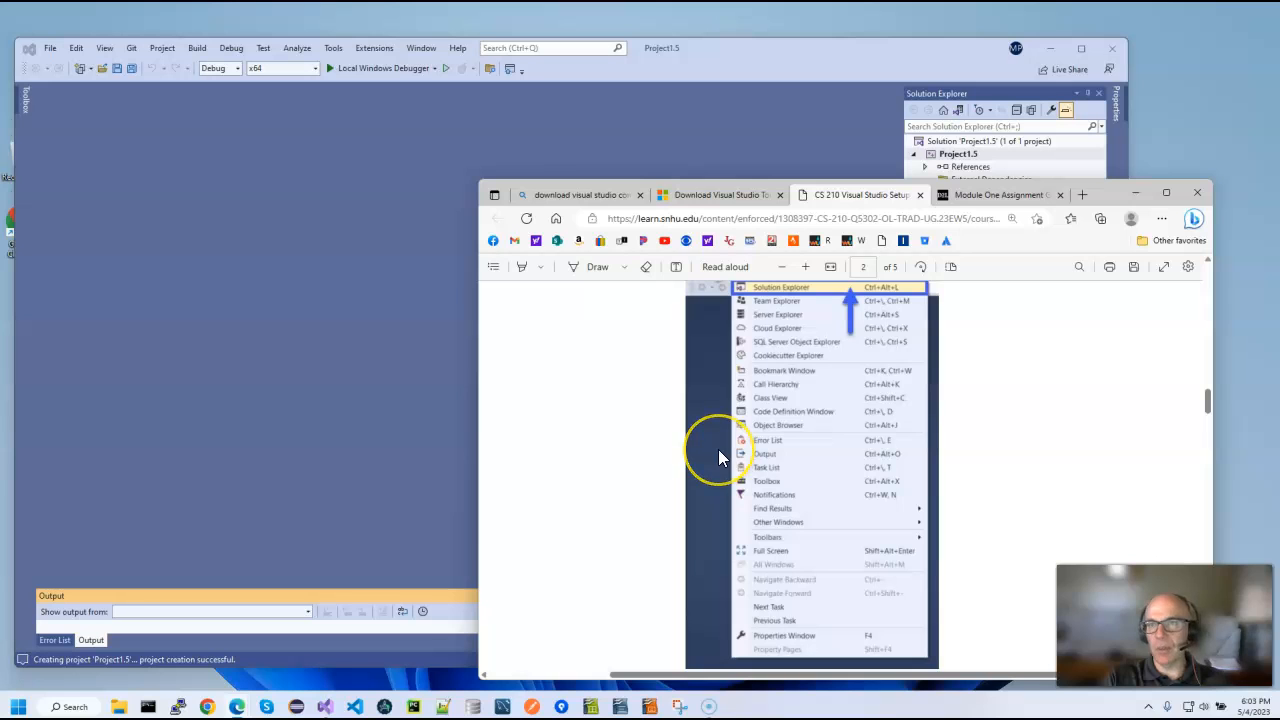
pyautogui.click(444, 412)
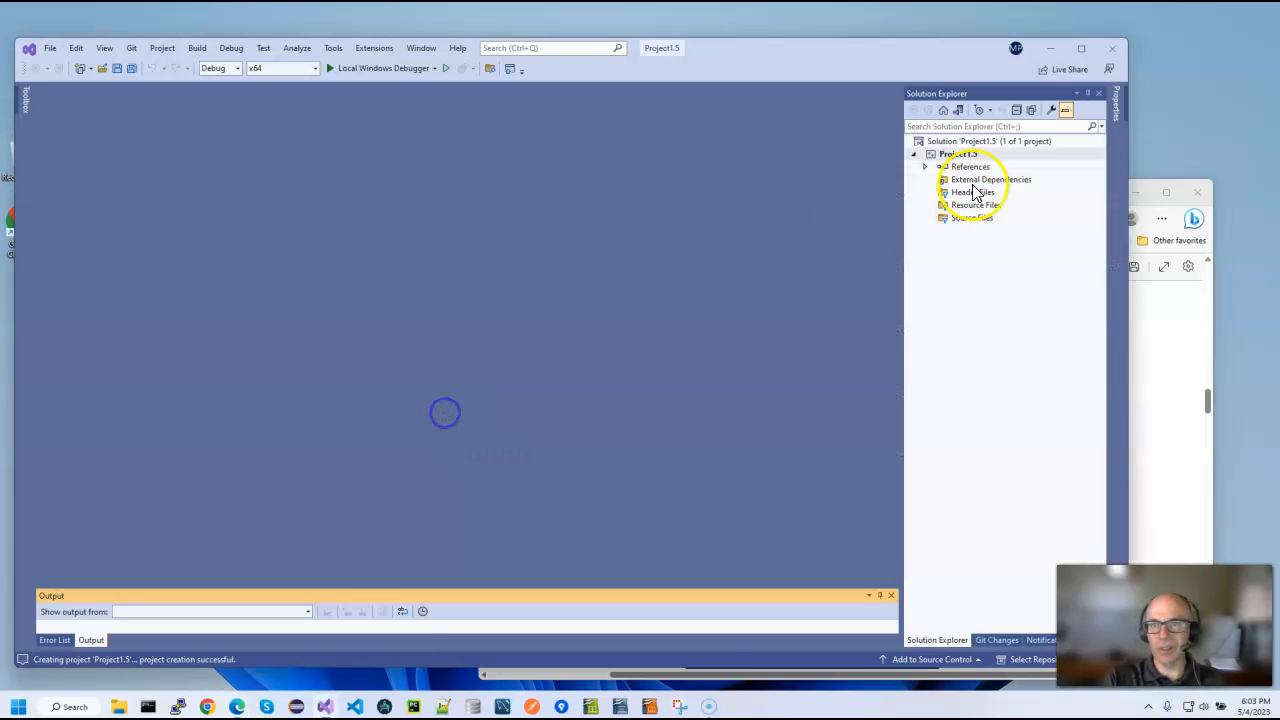
pyautogui.click(1160, 395)
pyautogui.scroll(-10, 703, 439)
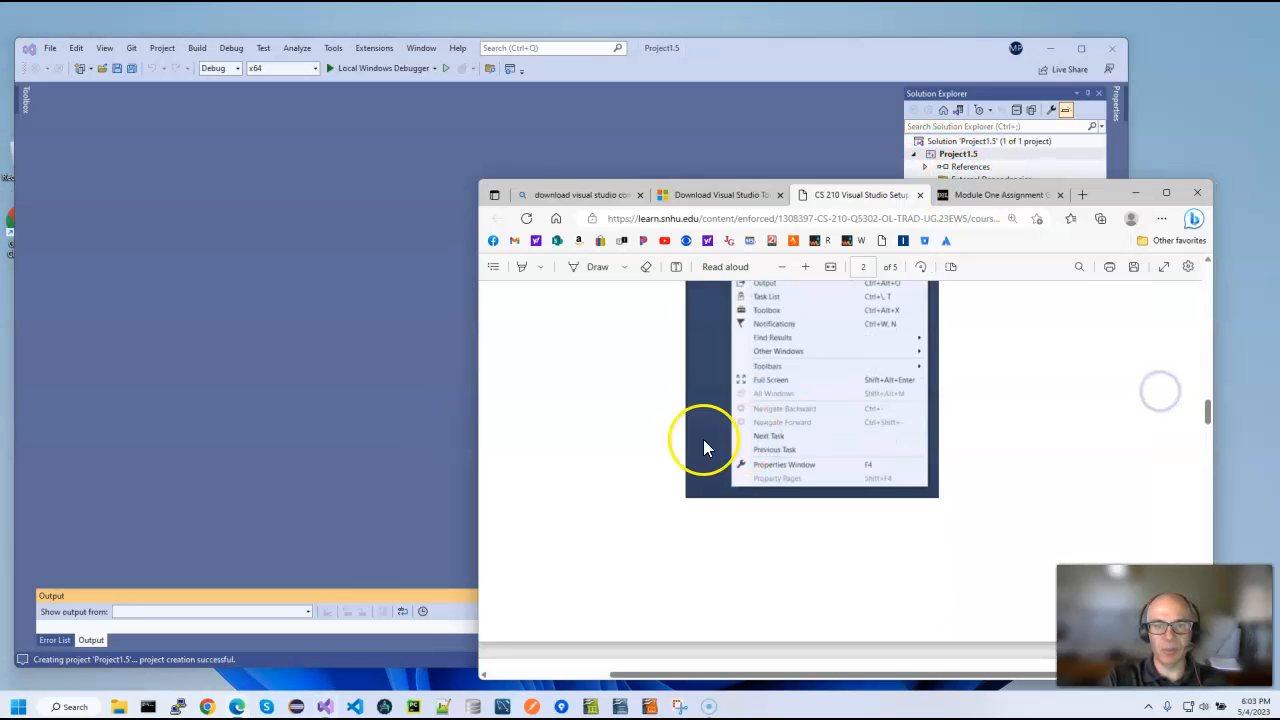
pyautogui.scroll(-2, 683, 472)
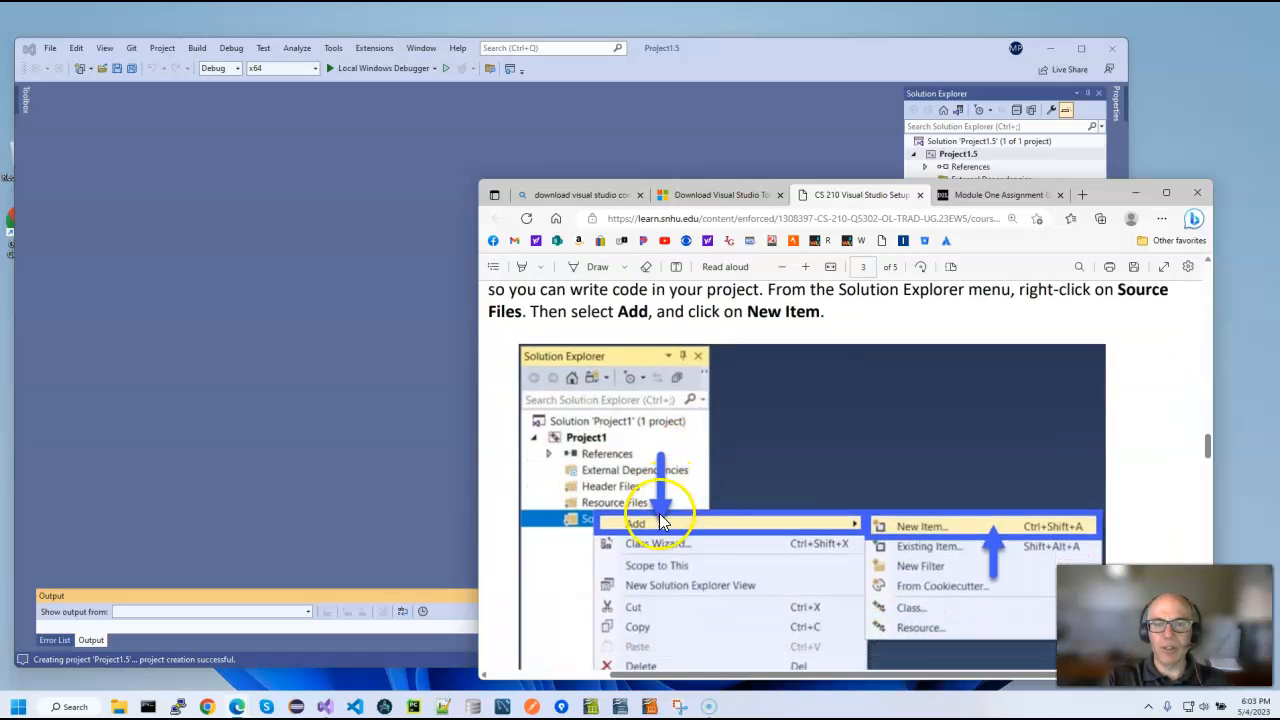
pyautogui.click(403, 414)
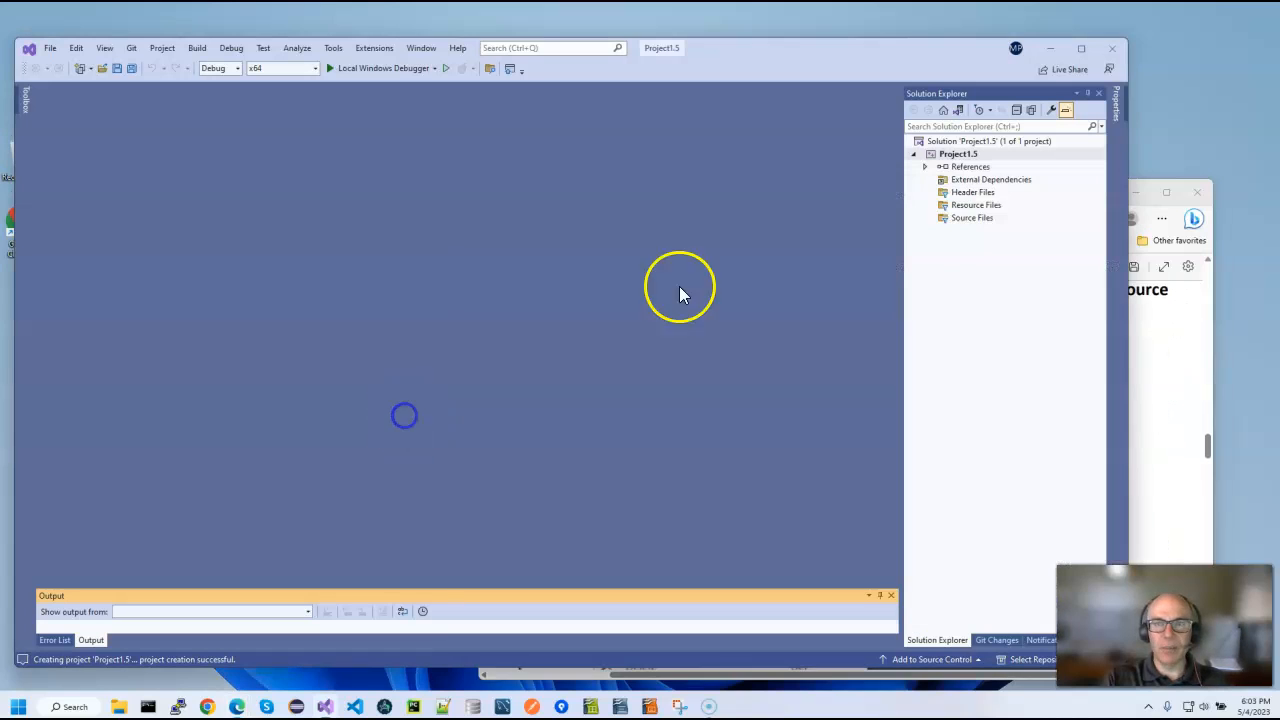
pyautogui.rightClick(966, 218)
pyautogui.moveTo(1016, 232)
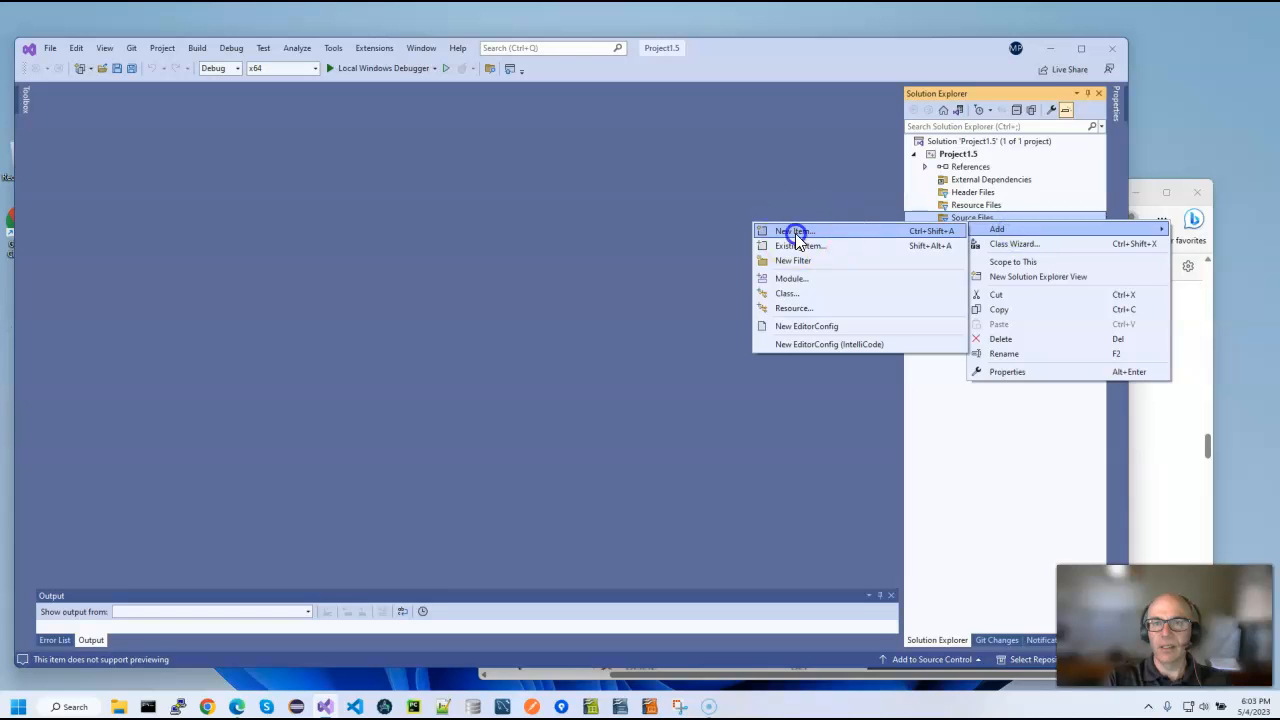
pyautogui.click(792, 233)
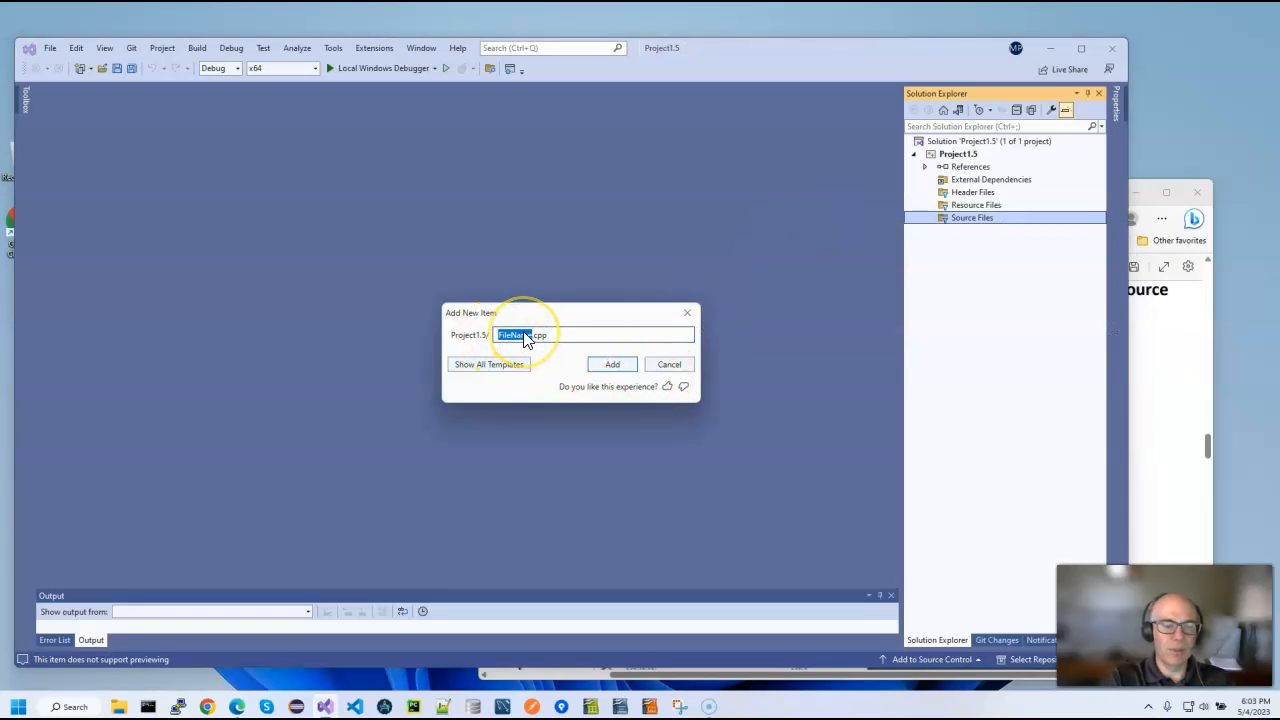
# Step: Check the guide's file naming example, name the new C++ file Source.cpp and add it to the project
pyautogui.click(1126, 350)
pyautogui.scroll(-5, 822, 428)
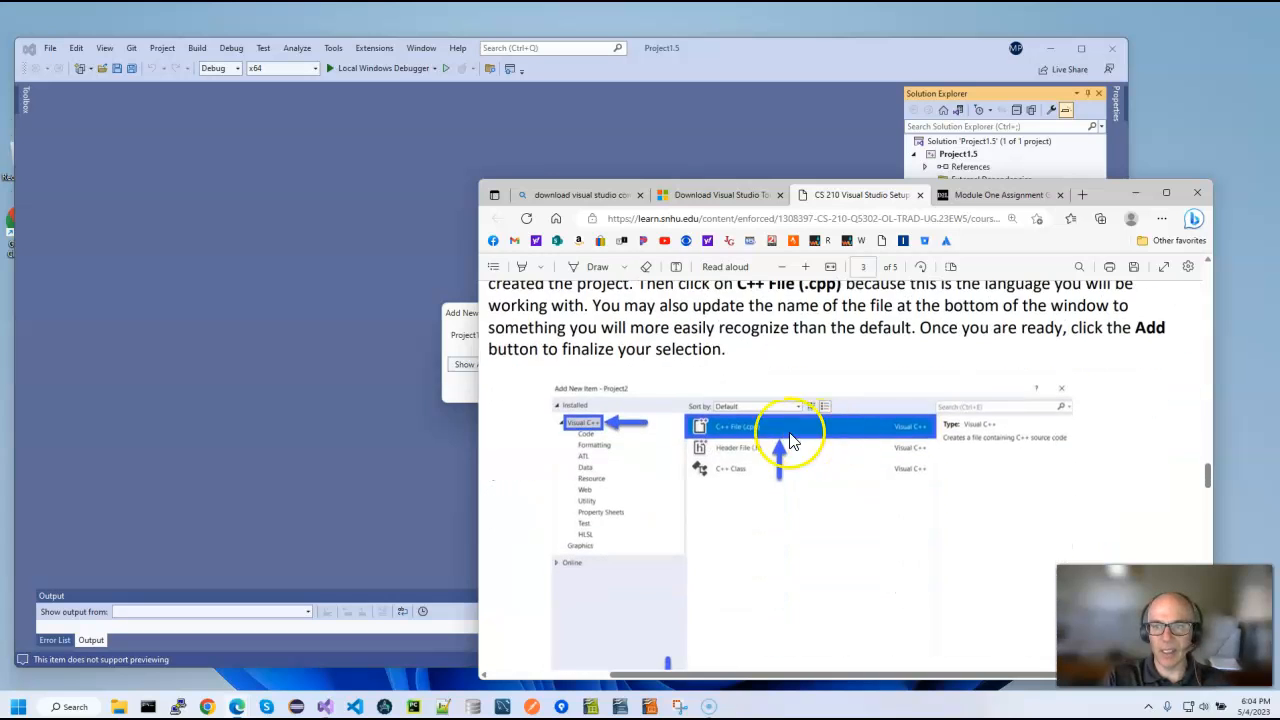
pyautogui.scroll(-3, 790, 441)
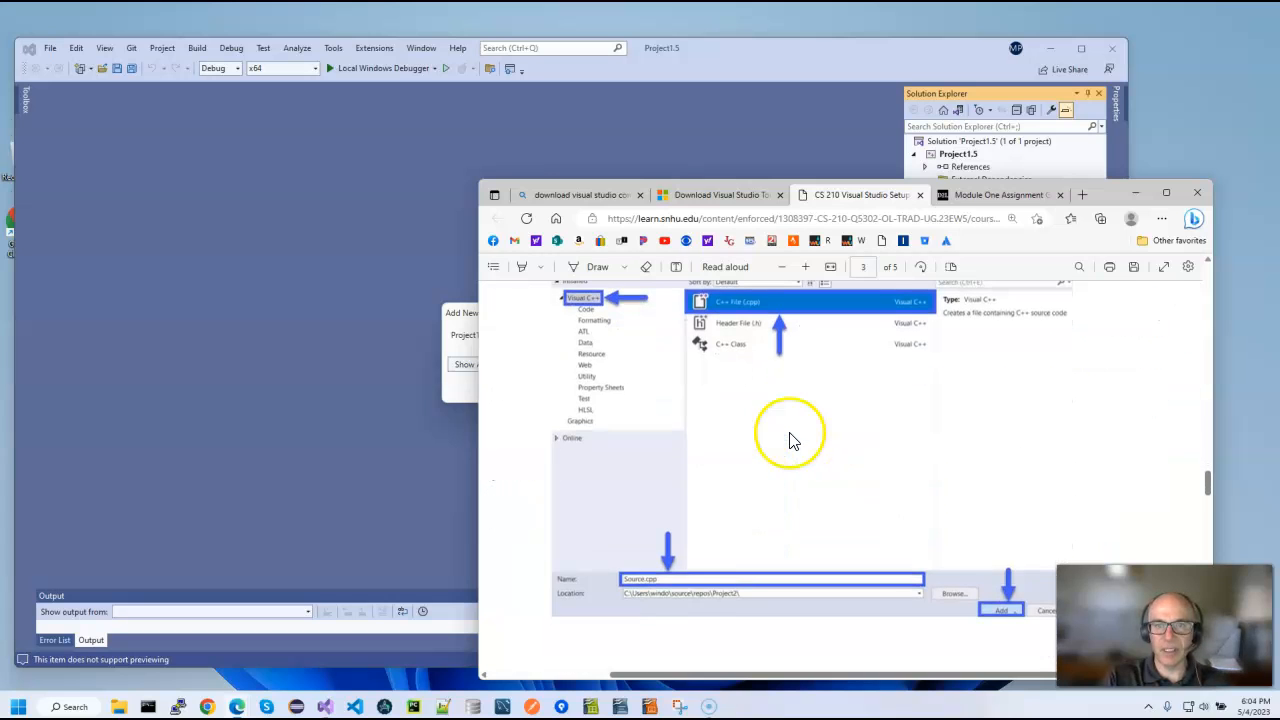
pyautogui.click(490, 396)
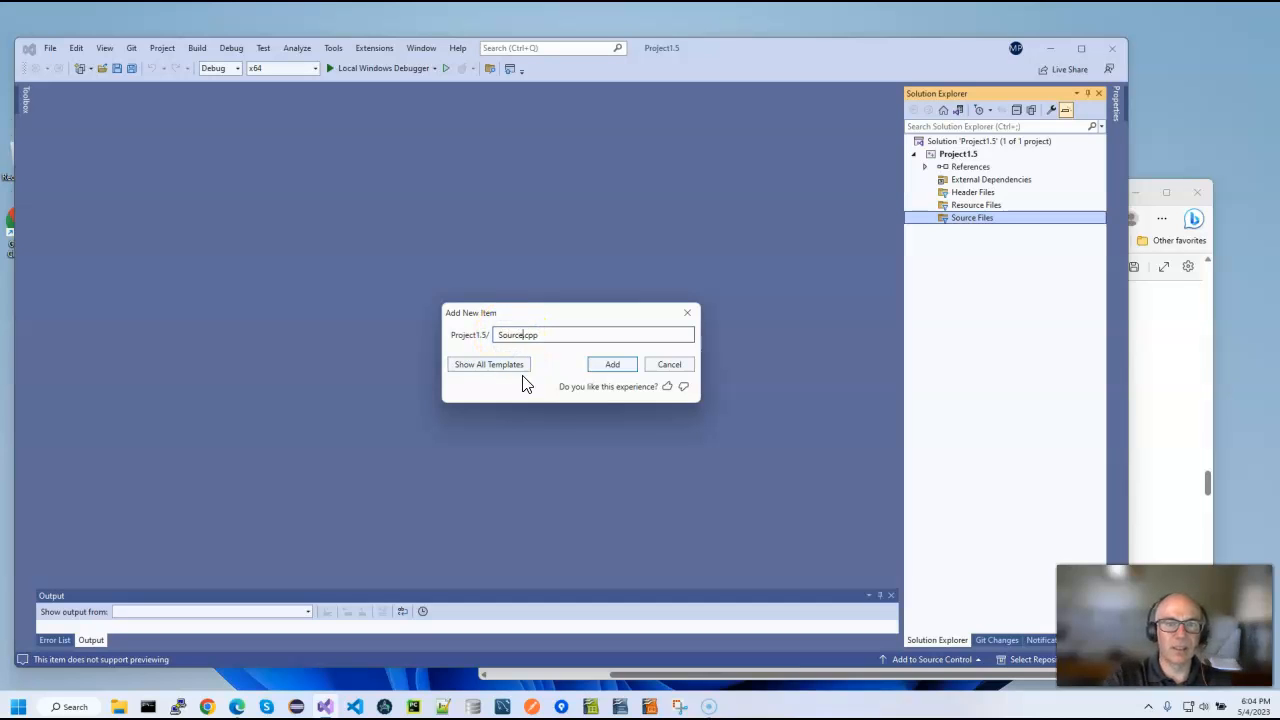
pyautogui.click(612, 364)
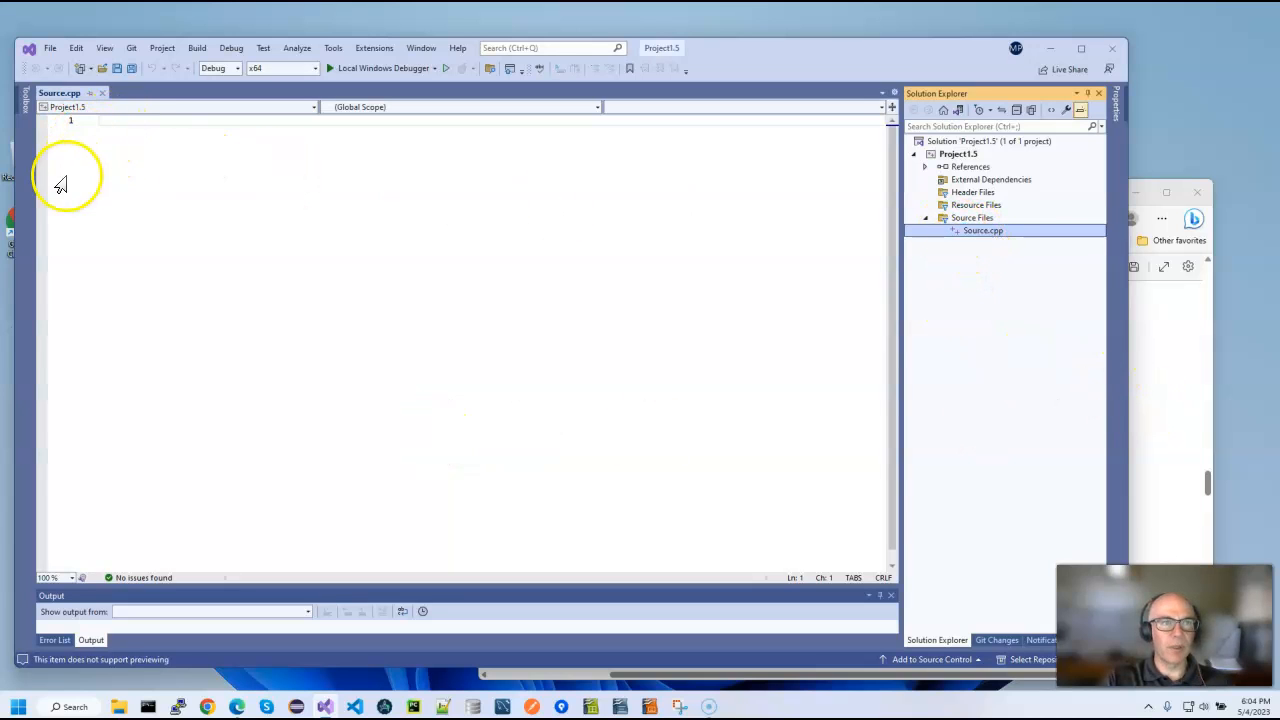
# Step: Copy the "This is a test" sample program from page 4 of the setup guide into Source.cpp
pyautogui.click(1160, 419)
pyautogui.scroll(-5, 880, 460)
pyautogui.scroll(-10, 880, 460)
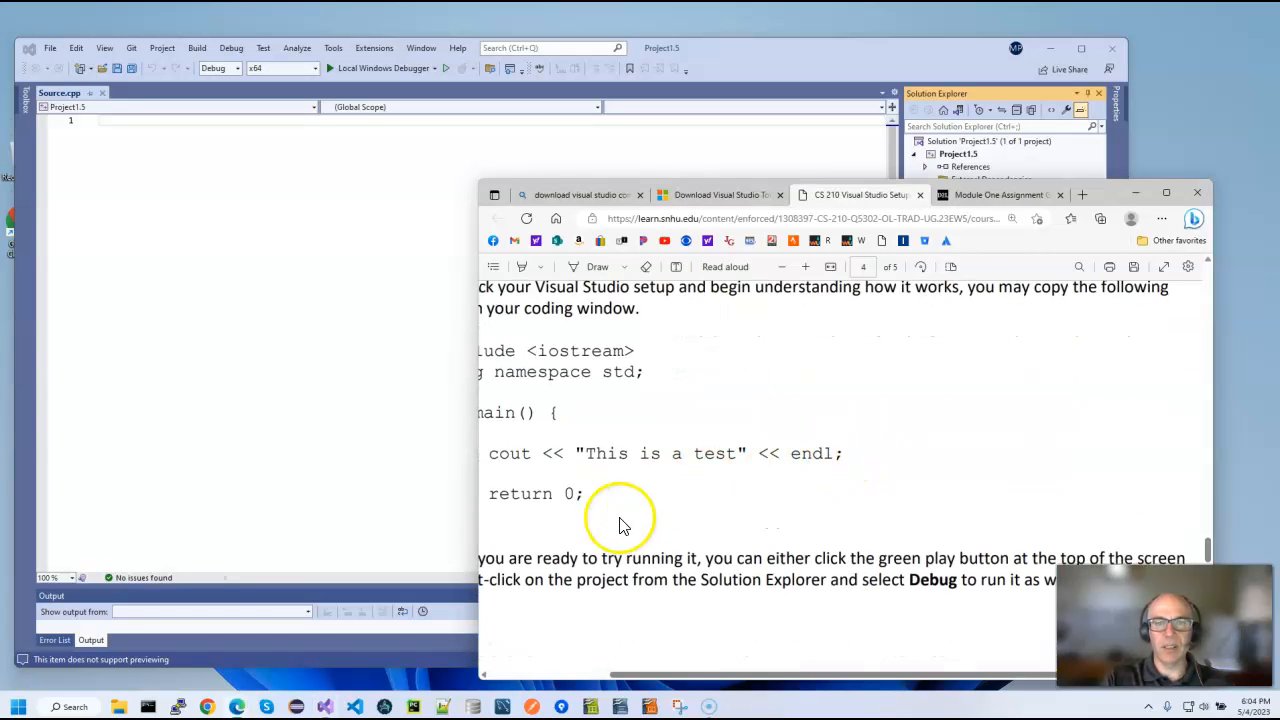
pyautogui.moveTo(640, 674); pyautogui.dragTo(565, 674)
pyautogui.moveTo(555, 518); pyautogui.dragTo(548, 345)
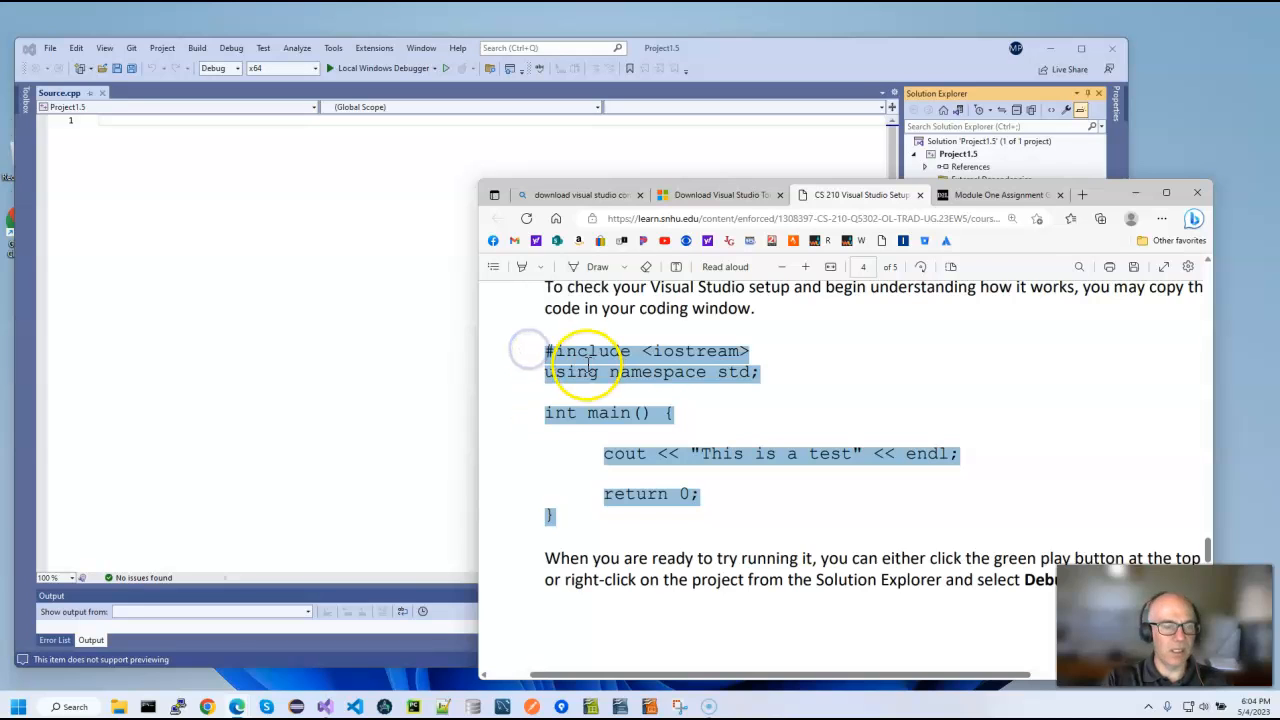
pyautogui.hotkey('ctrl', 'c')
pyautogui.click(294, 249)
pyautogui.hotkey('ctrl', 'v')
pyautogui.click(545, 465)
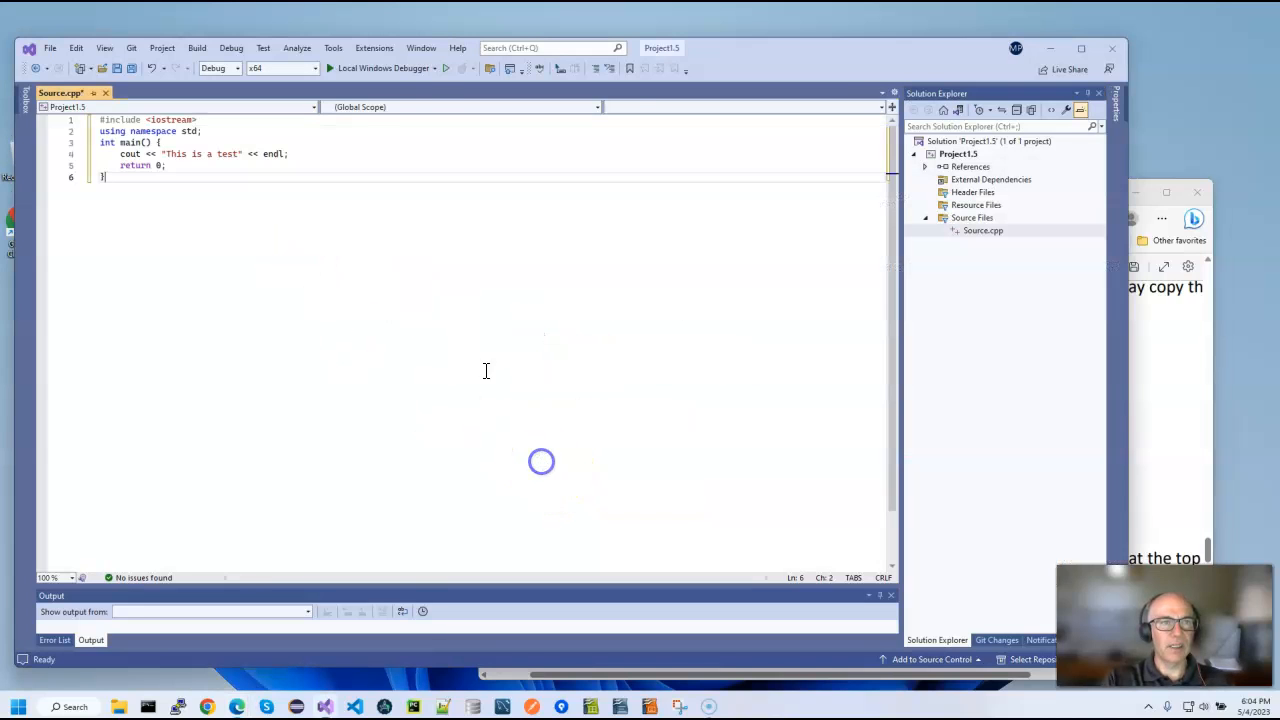
# Step: Run Project1.5 with the Local Windows Debugger, check the console output beside the code, and close the console
pyautogui.click(337, 71)
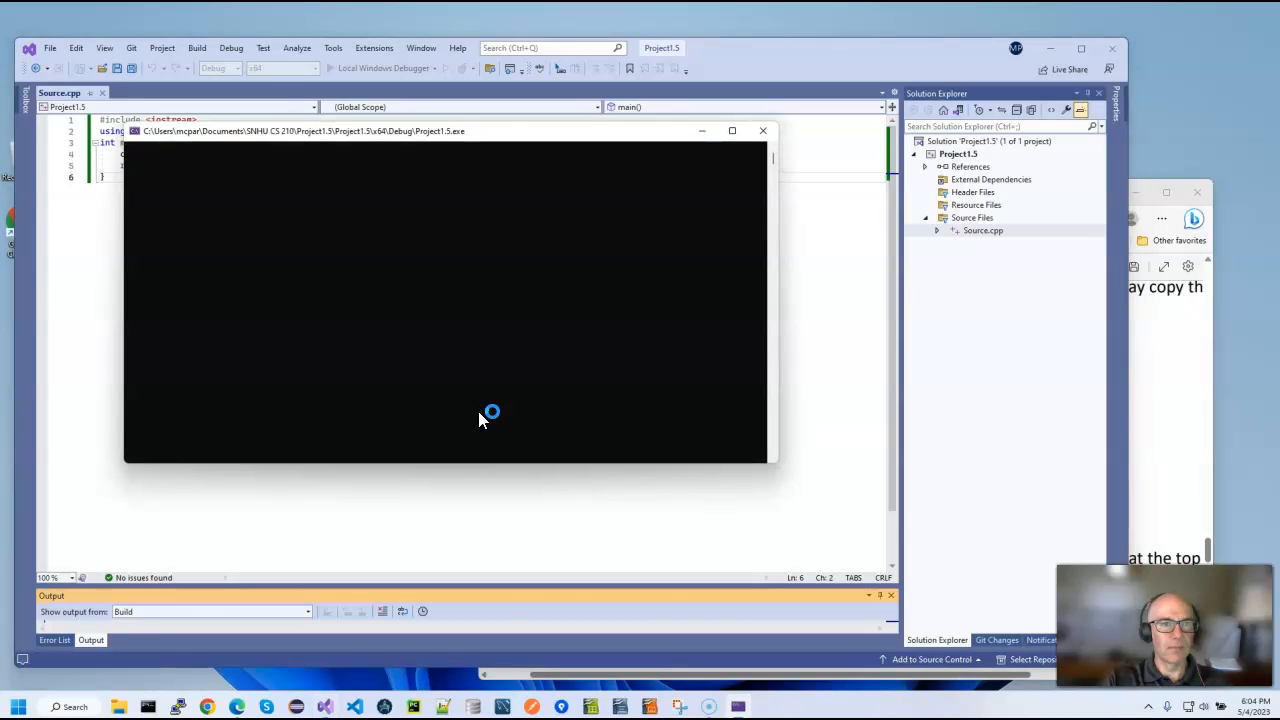
pyautogui.click(371, 309)
pyautogui.moveTo(286, 134); pyautogui.dragTo(527, 195)
pyautogui.click(406, 198)
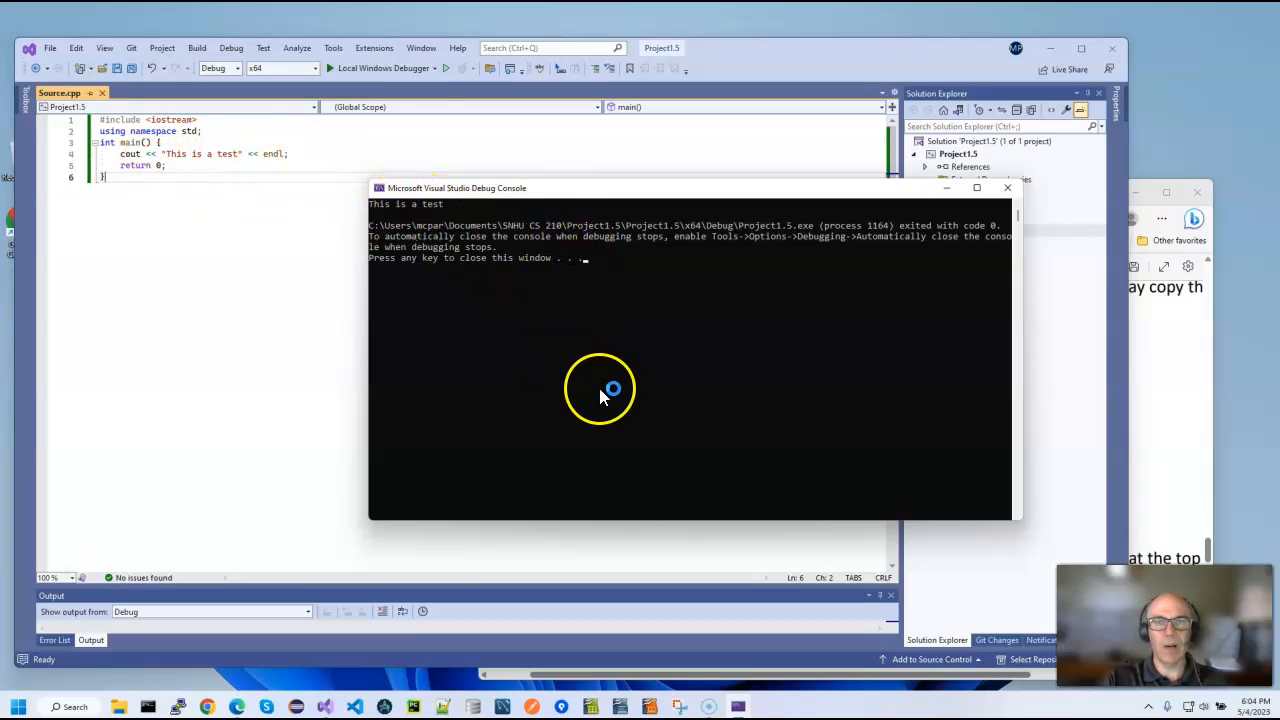
pyautogui.click(1007, 188)
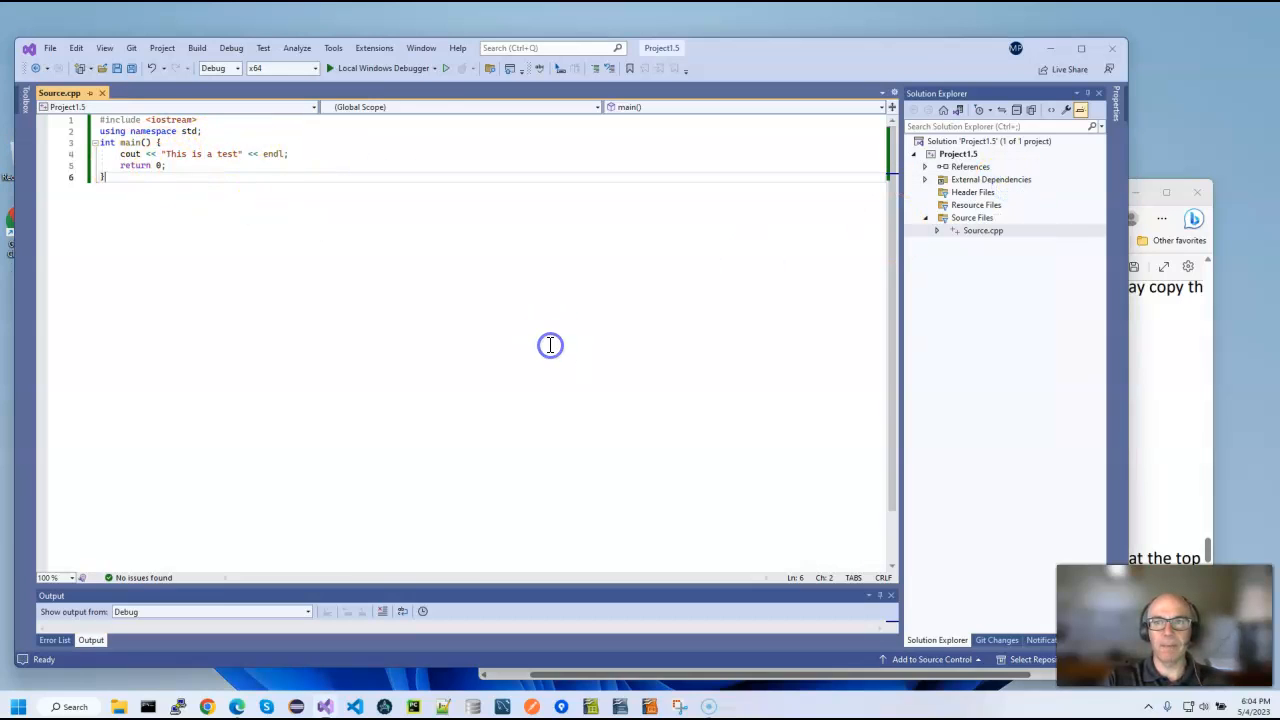